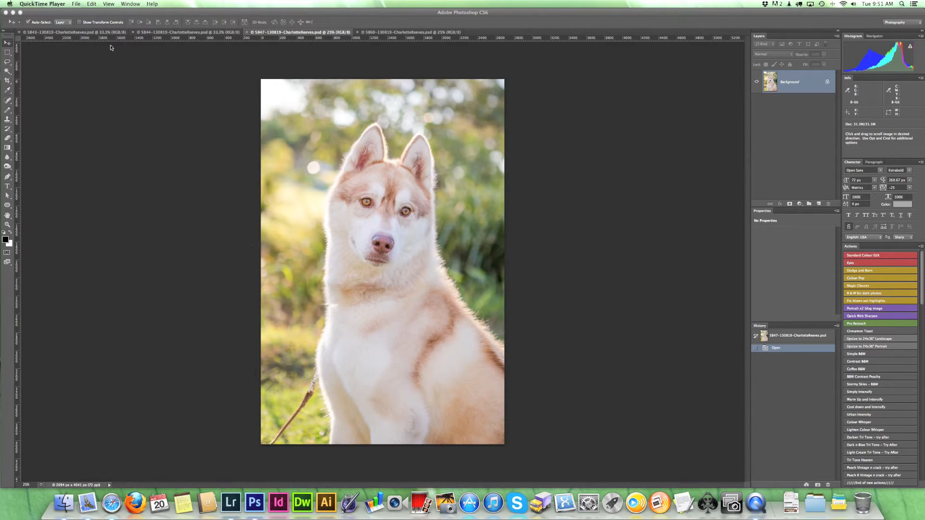
Step: Look through the four open husky photos and return to the 5847 portrait
left_click(96, 34)
left_click(122, 33)
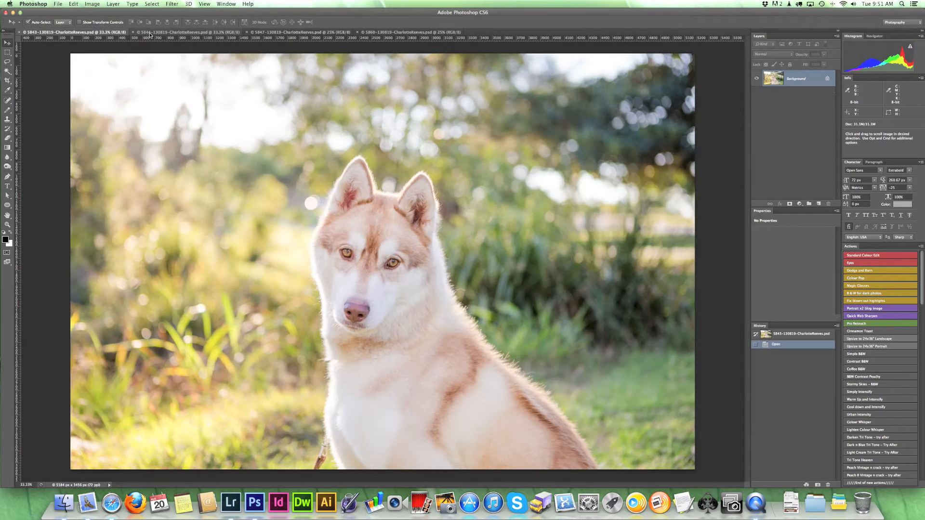
left_click(174, 33)
left_click(278, 33)
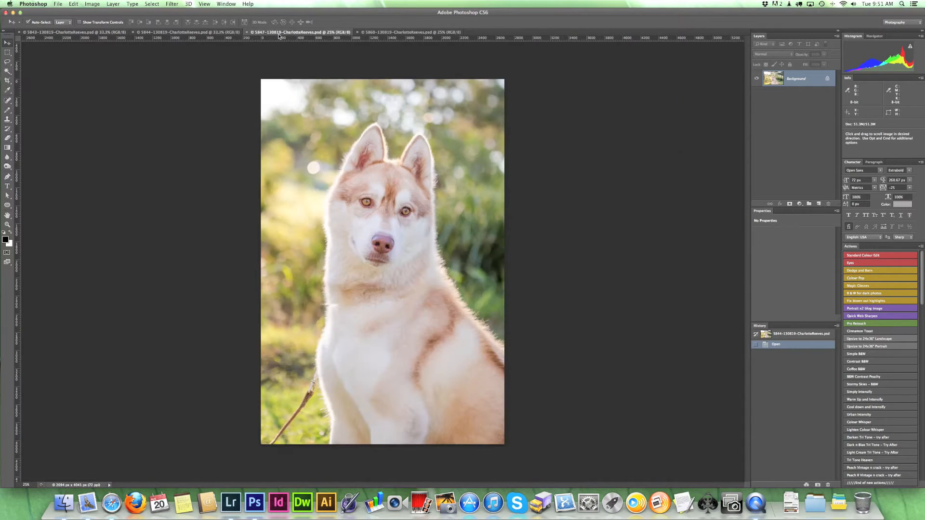
left_click(409, 32)
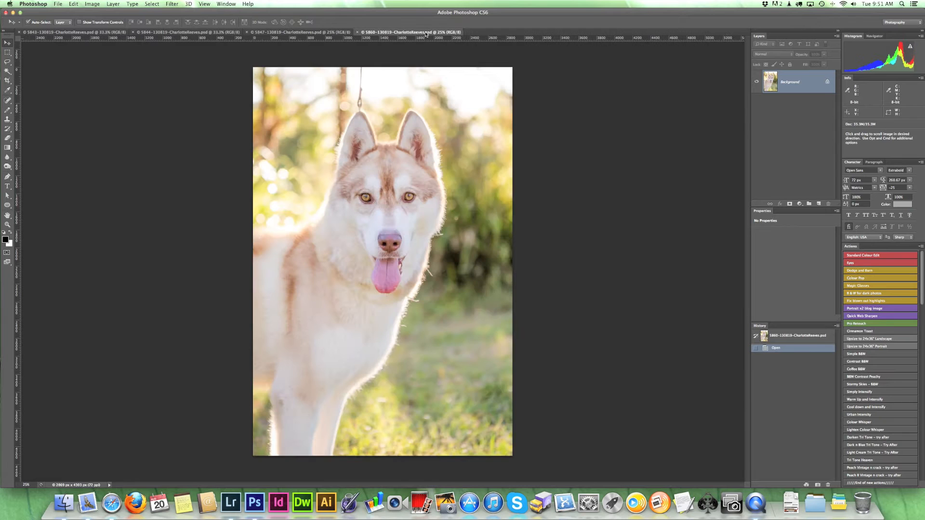
left_click(303, 32)
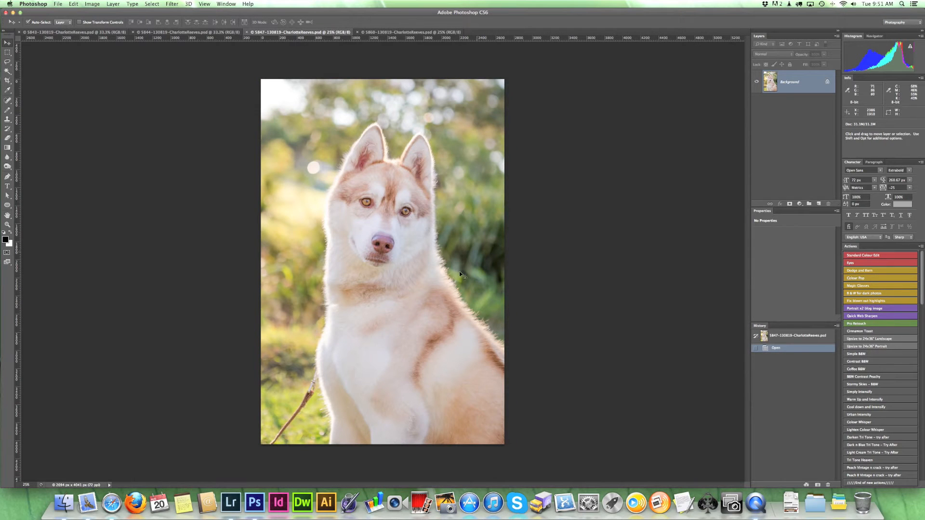
Step: Outline the leash in the grass beside the dog's front leg with the Patch tool, replace it with clean grass, and deselect
key("super+space")
left_click(323, 385)
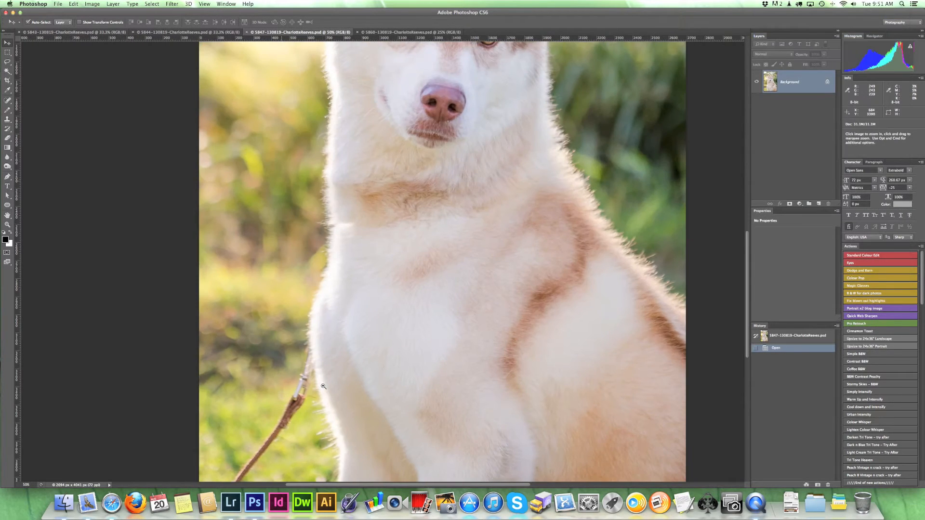
left_click(323, 385)
left_click_drag(338, 386, 407, 221)
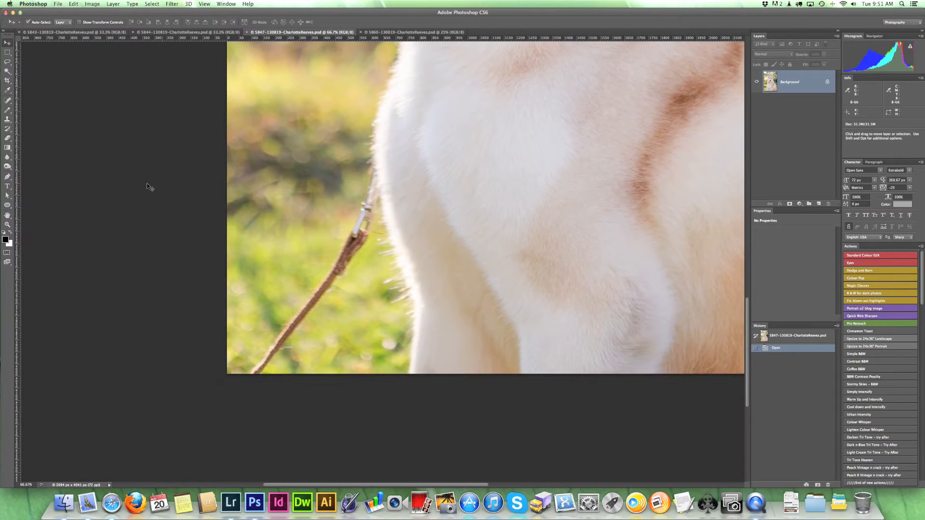
mouse_move(8, 100)
left_mouse_down()
mouse_move(27, 99)
mouse_move(34, 111)
left_mouse_up()
scroll(227, 314, "up", 1)
mouse_move(243, 383)
left_mouse_down()
mouse_move(343, 260)
mouse_move(360, 220)
mouse_move(354, 242)
left_mouse_up()
key("super+d")
mouse_move(244, 382)
left_mouse_down()
mouse_move(318, 285)
mouse_move(371, 169)
mouse_move(378, 216)
mouse_move(365, 268)
mouse_move(272, 383)
mouse_move(243, 387)
left_mouse_up()
left_click_drag(324, 299, 337, 349)
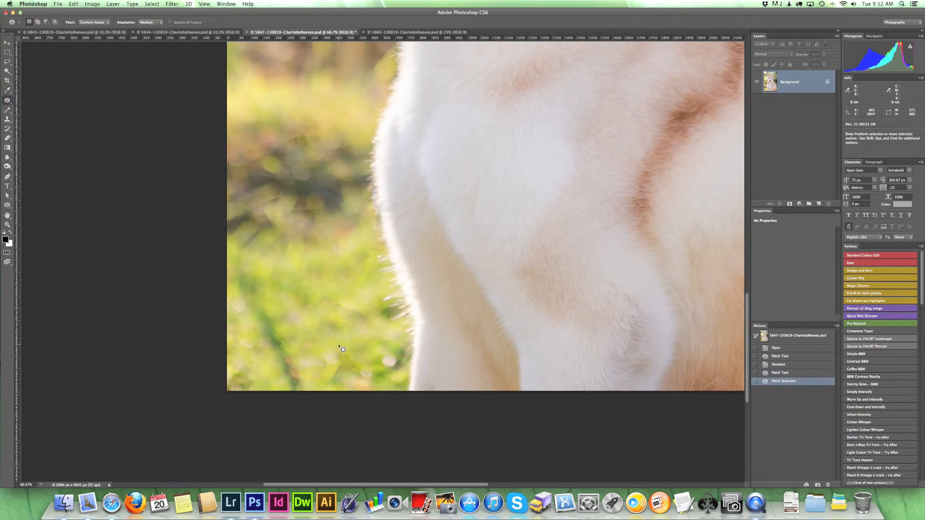
key("super+d")
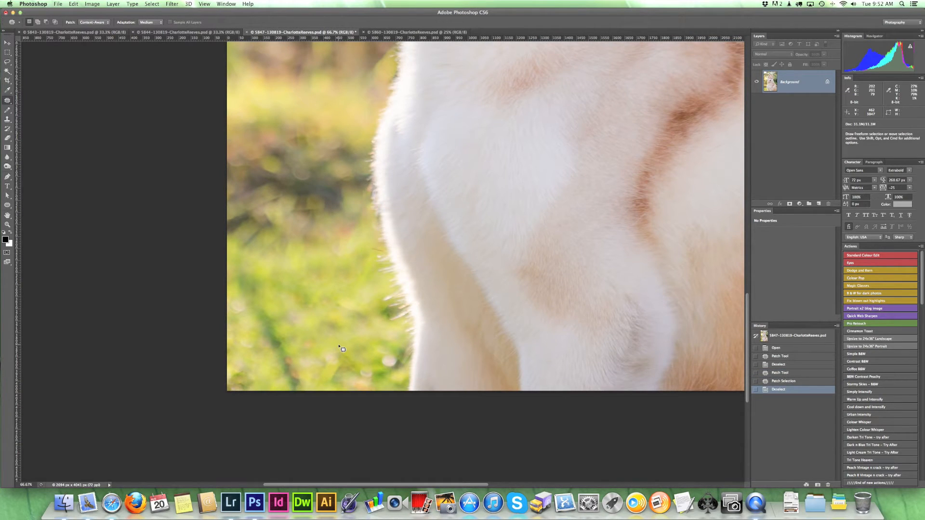
Step: Patch the dark leash streak left in the grass and the remnant beside the dog's leg with nearby grass
mouse_move(295, 354)
left_mouse_down()
mouse_move(305, 390)
mouse_move(289, 354)
mouse_move(324, 349)
left_mouse_up()
key("super+d")
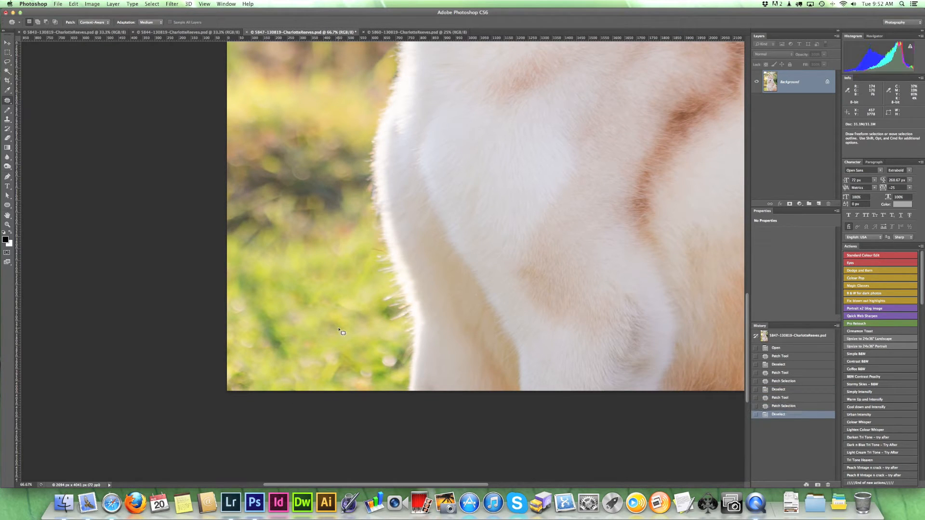
mouse_move(384, 256)
left_mouse_down()
mouse_move(371, 243)
mouse_move(384, 257)
mouse_move(345, 272)
left_mouse_up()
key("super+d")
Step: Clone Stamp nearby grass over the leftover leash traces along the fur edge of the dog's front leg
left_click(8, 119)
left_click(364, 259, "alt")
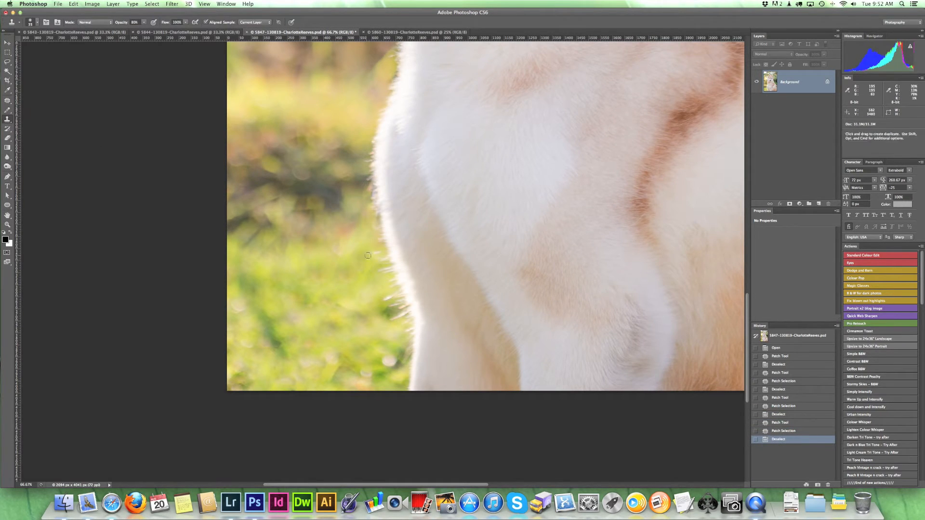
left_click(373, 254)
left_click(377, 252)
left_click(375, 256)
left_click(375, 261)
left_click(376, 261)
left_click(377, 263)
left_click(377, 264)
left_click(378, 263)
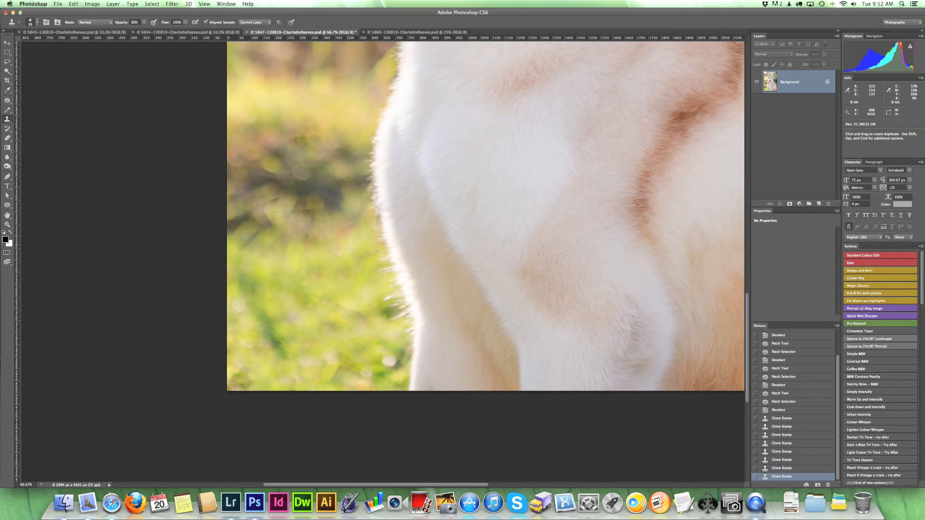
Step: Remove the small marks around the dog's eye beside the nose with a smaller Spot Healing Brush
left_click(8, 43)
left_click_drag(531, 186, 443, 359)
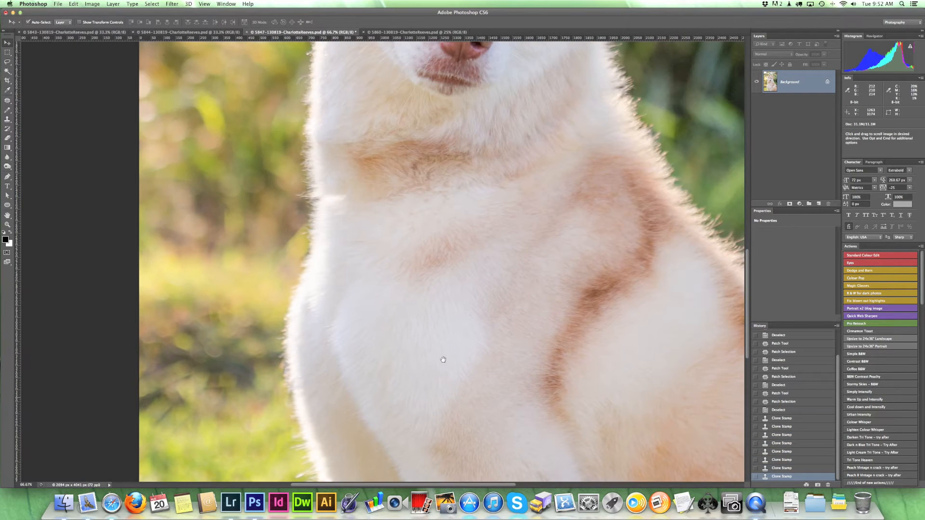
left_click_drag(491, 180, 454, 361)
left_click_drag(458, 215, 402, 341)
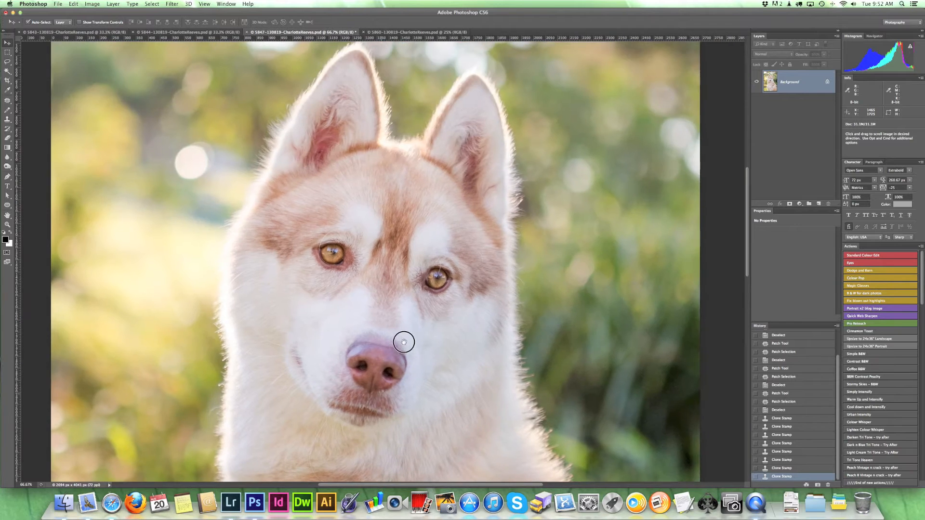
left_click(367, 293)
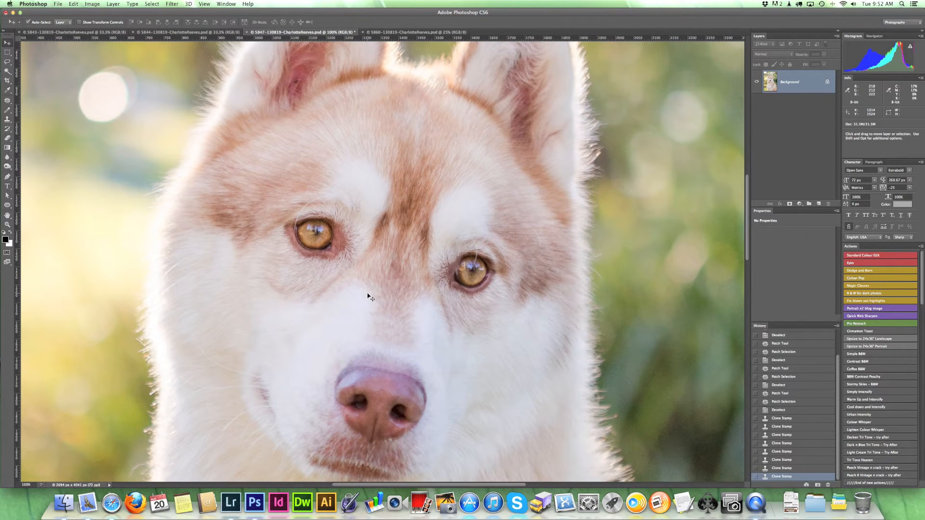
left_click(10, 100)
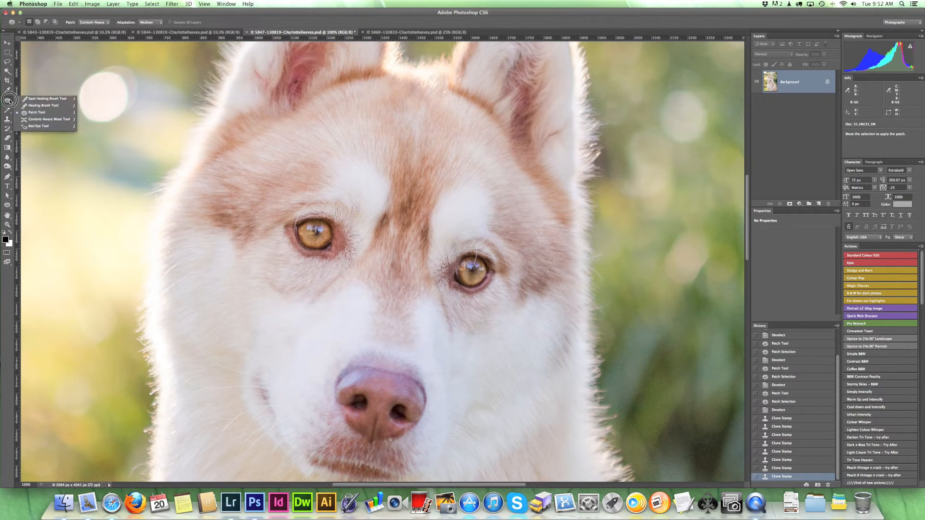
left_click(45, 99)
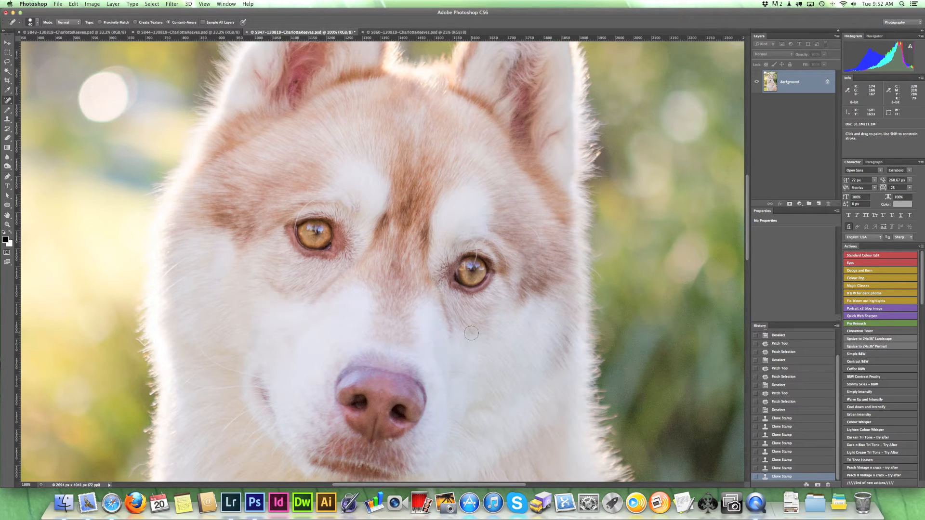
key("bracketleft")
key("bracketleft")
key("bracketleft")
key("bracketleft")
key("bracketleft")
left_click_drag(450, 281, 450, 289)
left_click(474, 301)
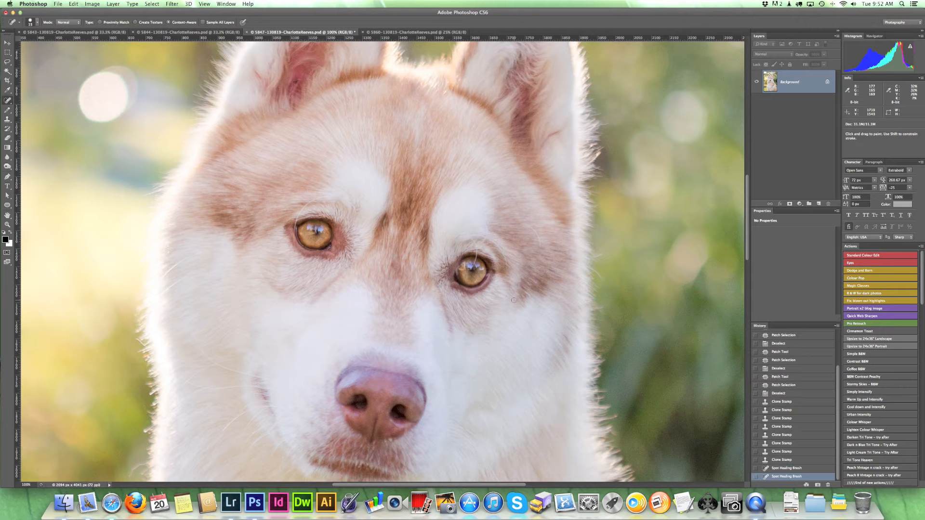
Step: Inspect the dog's chest, face and ears up close for remaining blemishes, then view the whole photo
left_click_drag(453, 394, 463, 184)
left_click_drag(436, 371, 453, 184)
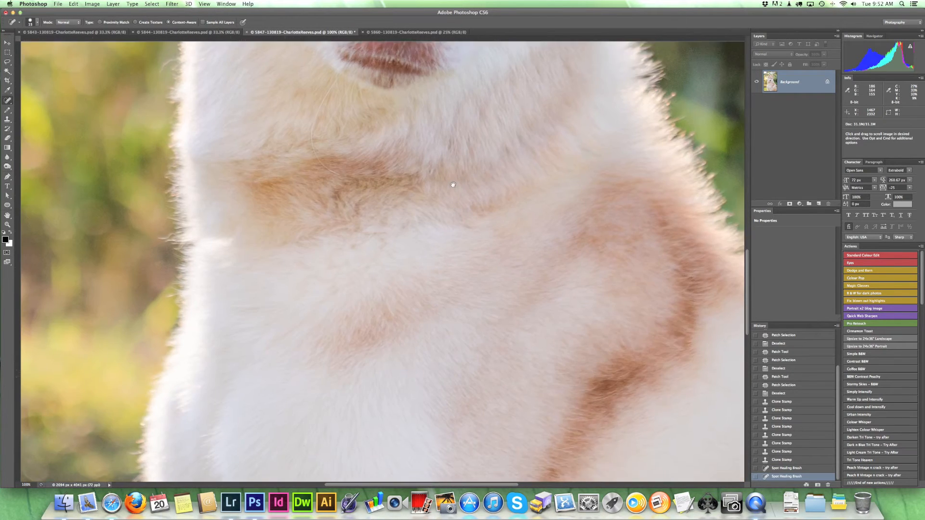
left_click_drag(489, 273, 501, 175)
left_click_drag(553, 291, 452, 345)
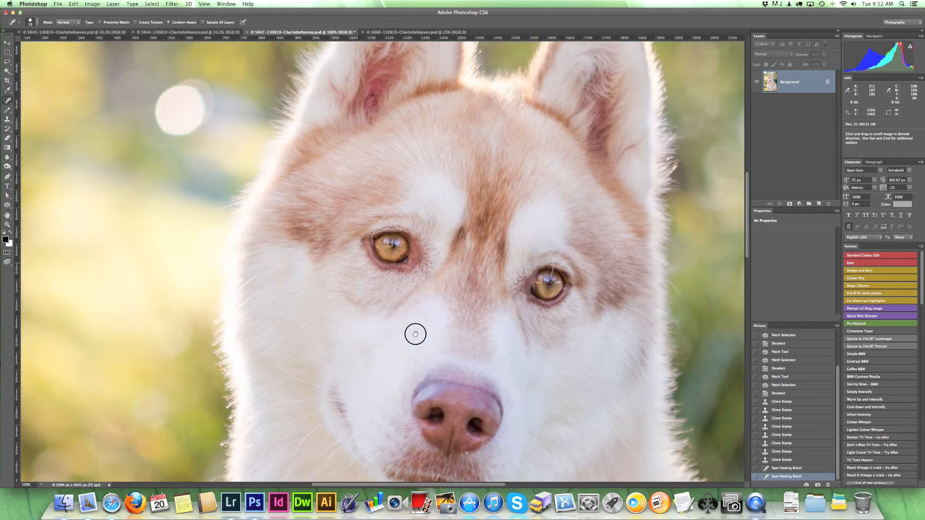
left_click_drag(440, 260, 419, 268)
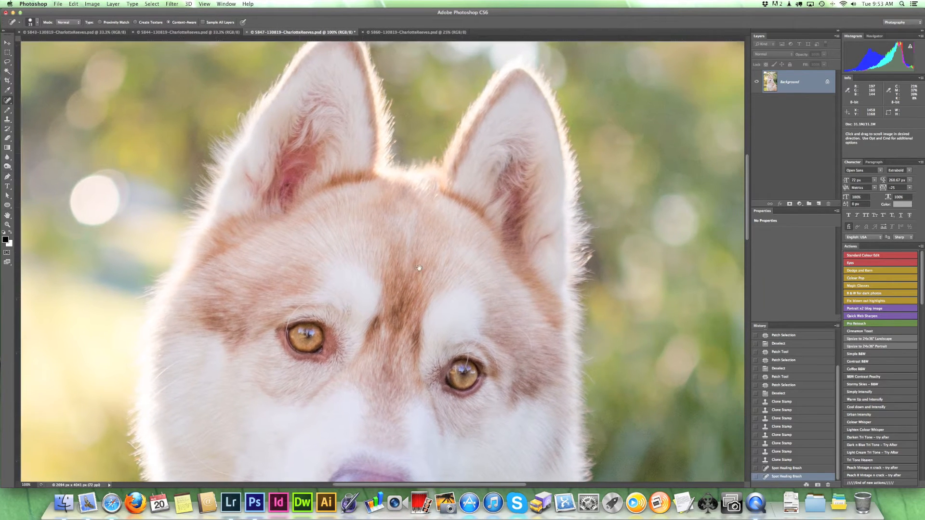
left_click(353, 207, "alt+super")
left_click(354, 206, "alt+super")
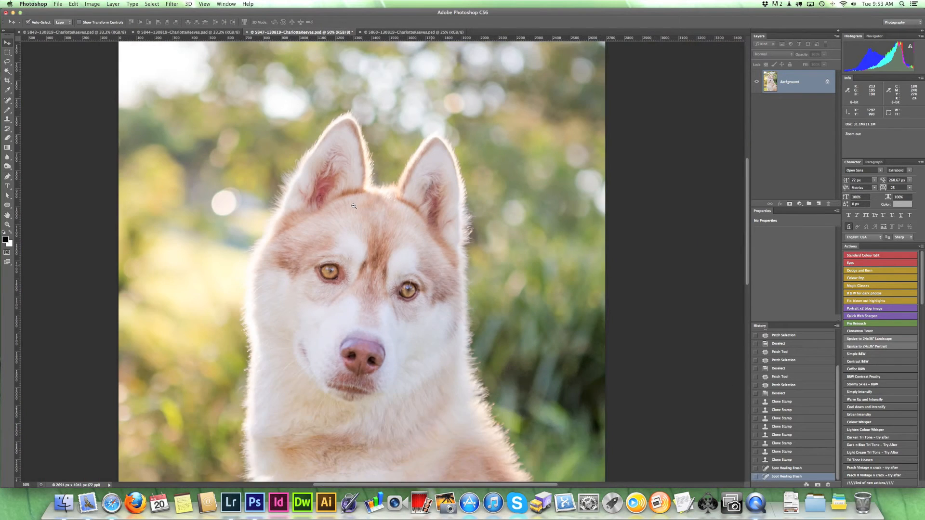
left_click(354, 207, "alt+super")
left_click(353, 204, "alt+super")
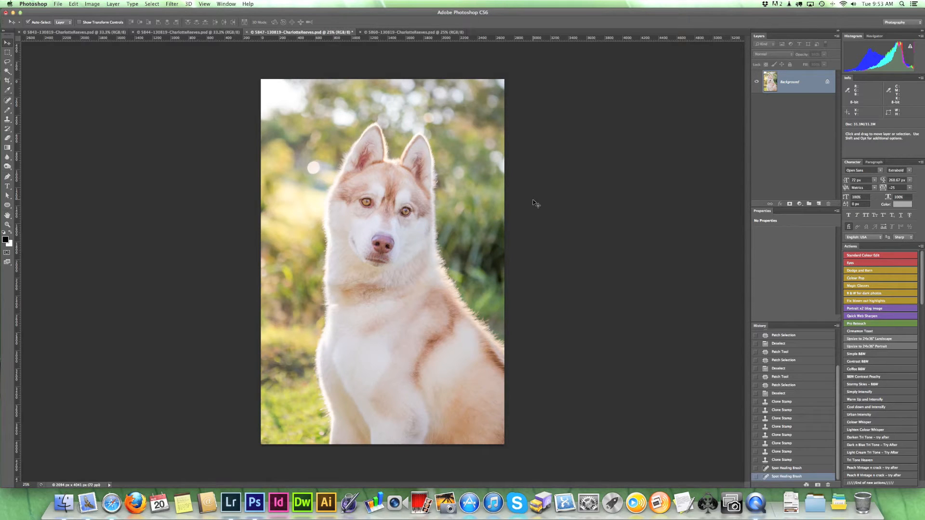
Step: Try Auto Tone on the photo, compare it with the version before it, and revert to the last Spot Healing Brush state
key("shift+super+l")
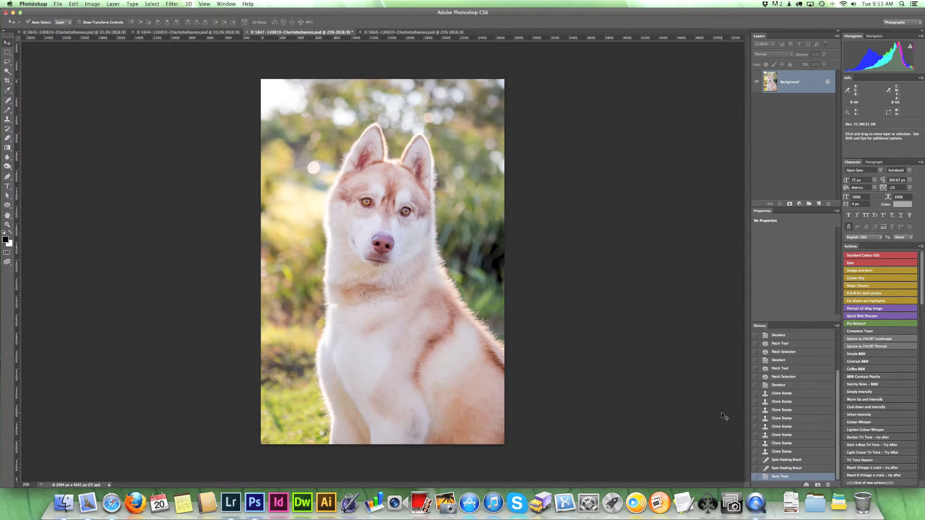
left_click(791, 468)
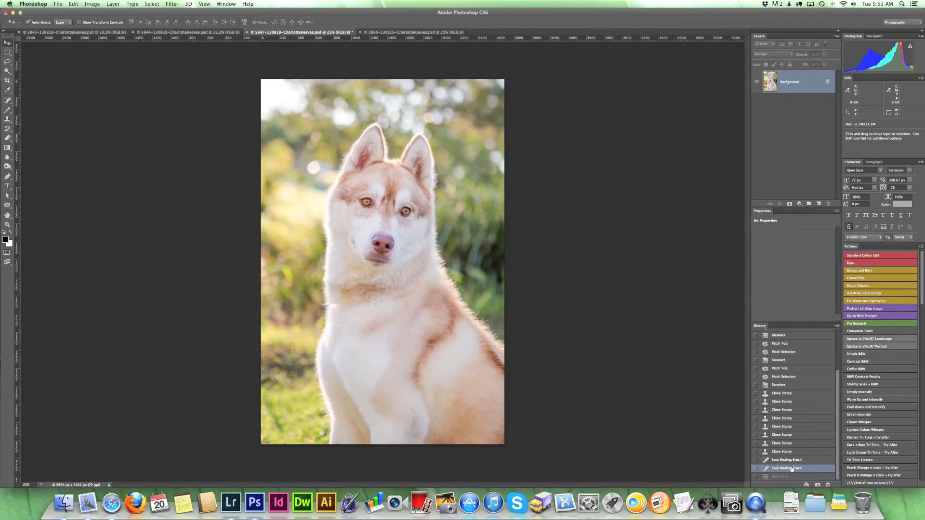
left_click(790, 477)
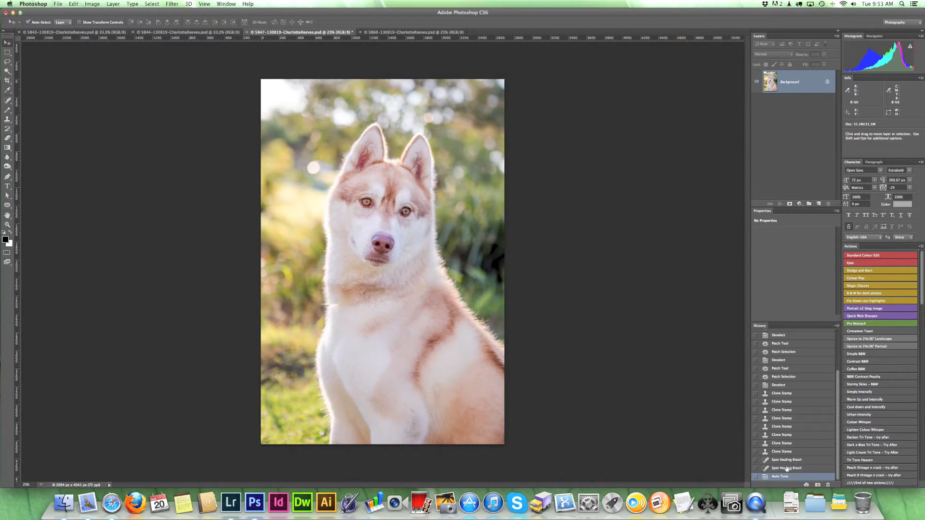
left_click(786, 468)
left_click(786, 477)
left_click(800, 468)
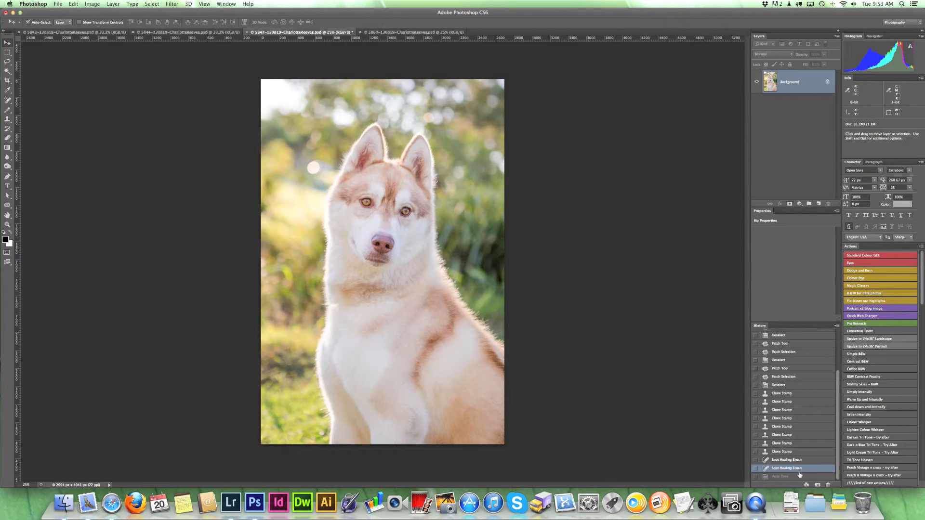
left_click(799, 476)
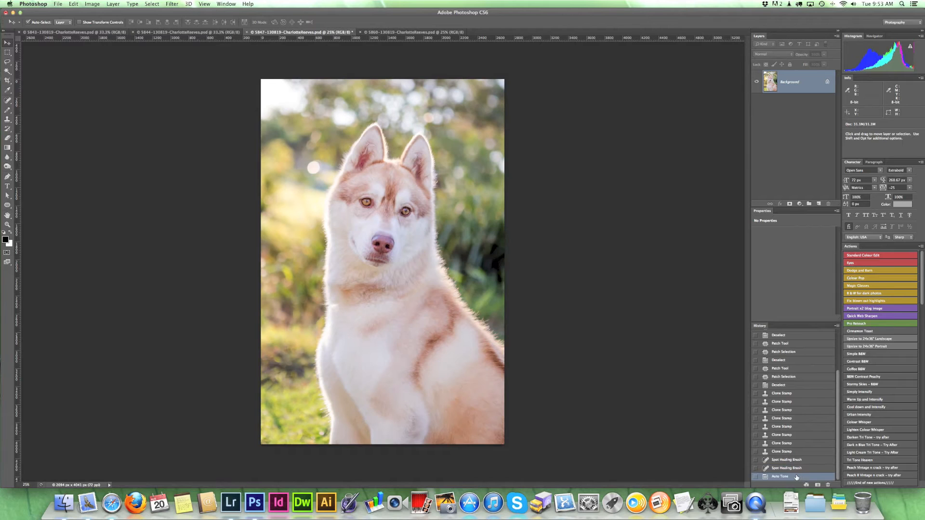
left_click(795, 469)
left_click(794, 476)
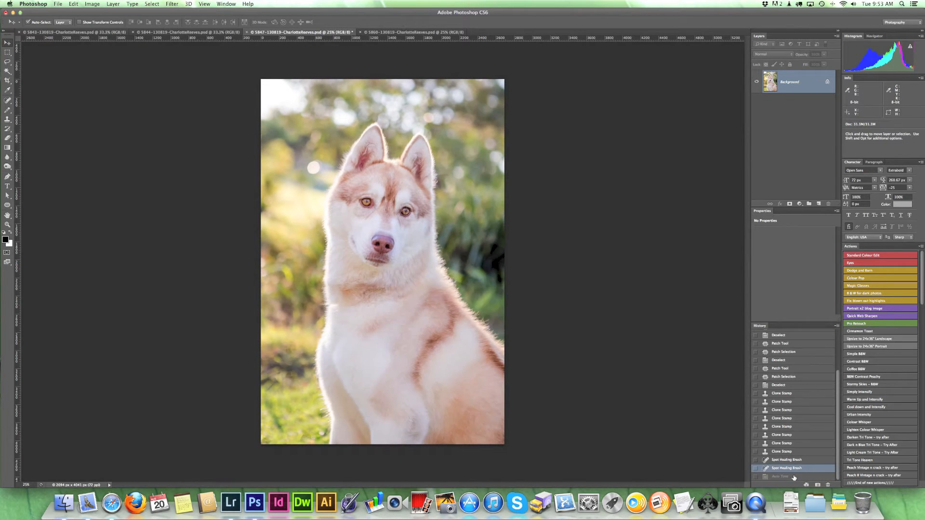
left_click(794, 470)
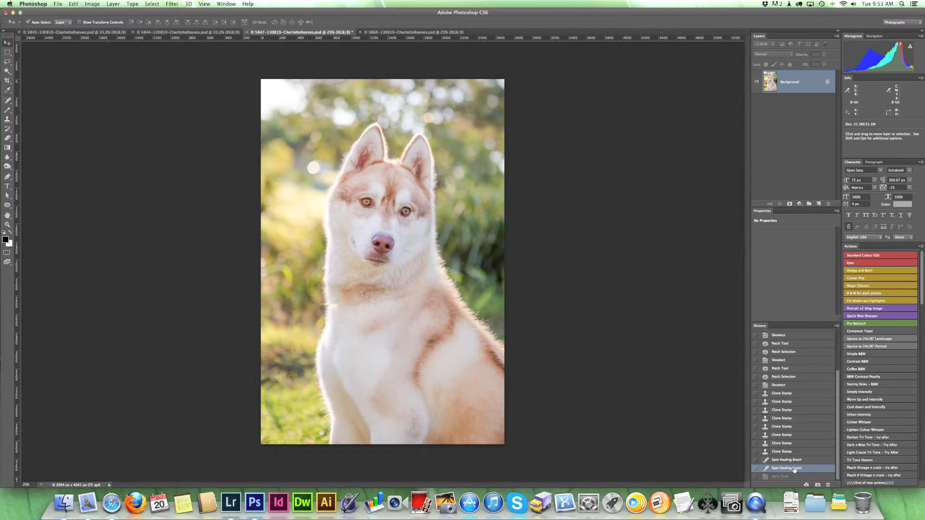
Step: Try Auto Color on the photo and revert to the last Spot Healing Brush state
key("super+shift+b")
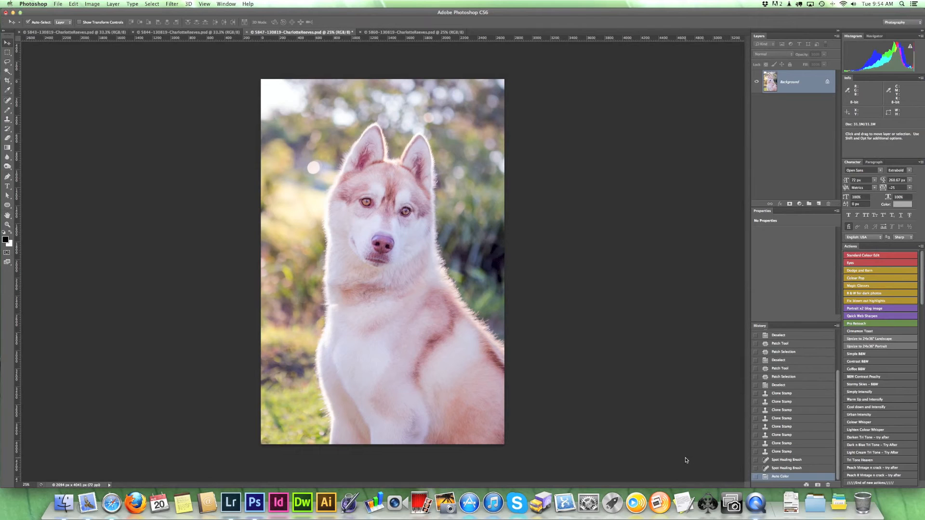
left_click(782, 468)
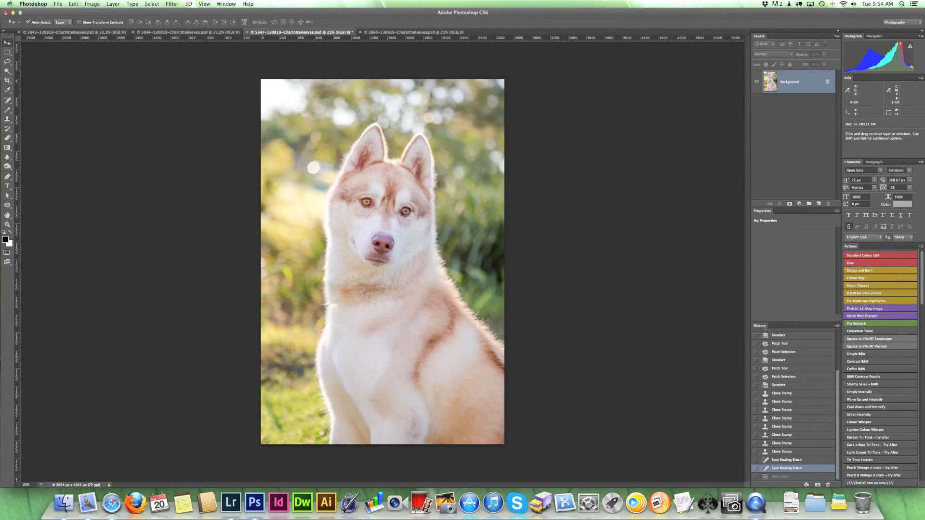
Step: Start a Levels adjustment on the photo and move the Red channel's black input point inward to the start of its histogram
left_click(92, 4)
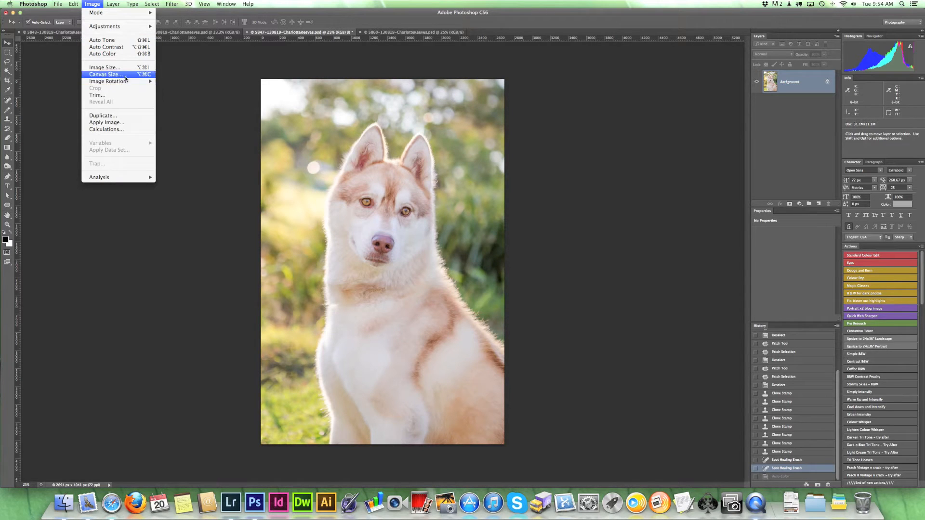
mouse_move(119, 26)
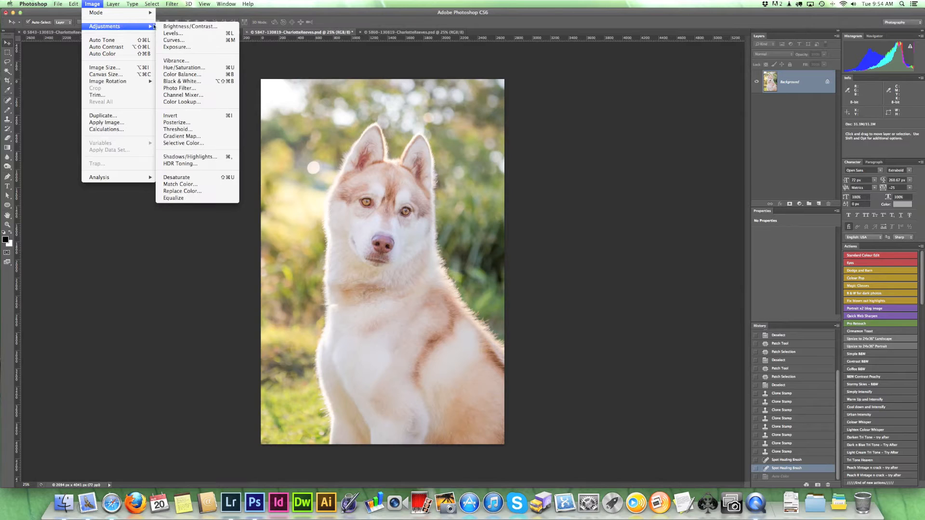
left_click(174, 33)
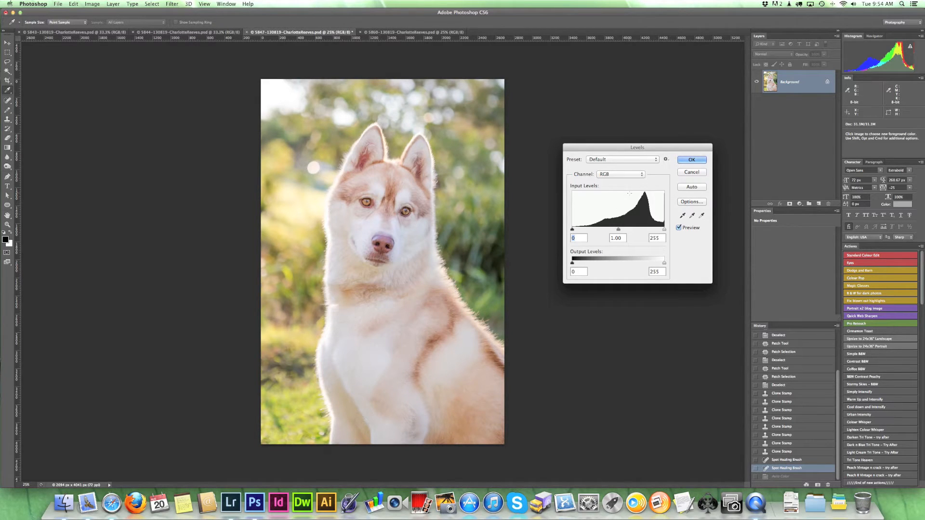
left_click(612, 173)
left_click(610, 181)
mouse_move(576, 231)
left_mouse_down()
mouse_move(588, 232)
mouse_move(571, 230)
left_mouse_up()
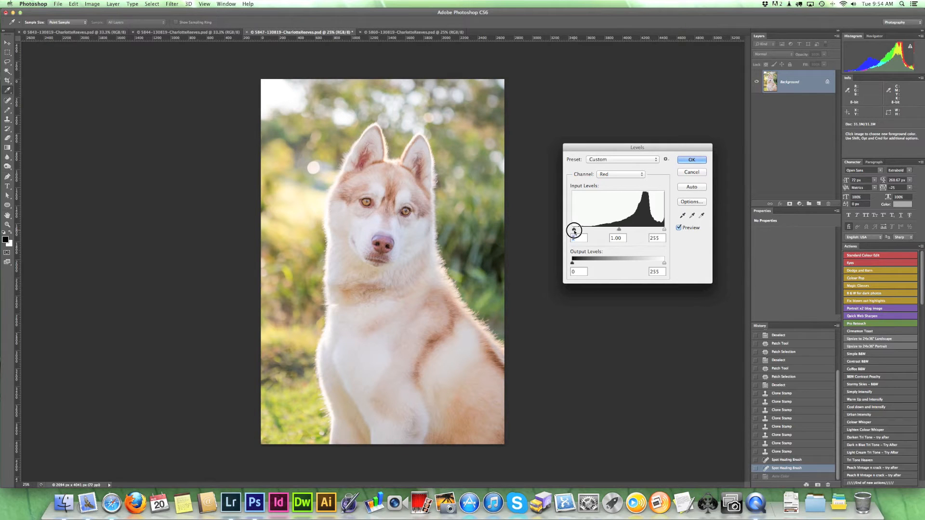
left_click_drag(572, 231, 574, 230)
Step: Fine-tune the black input point of the Green channel in the Levels adjustment
left_click(620, 174)
left_click(614, 183)
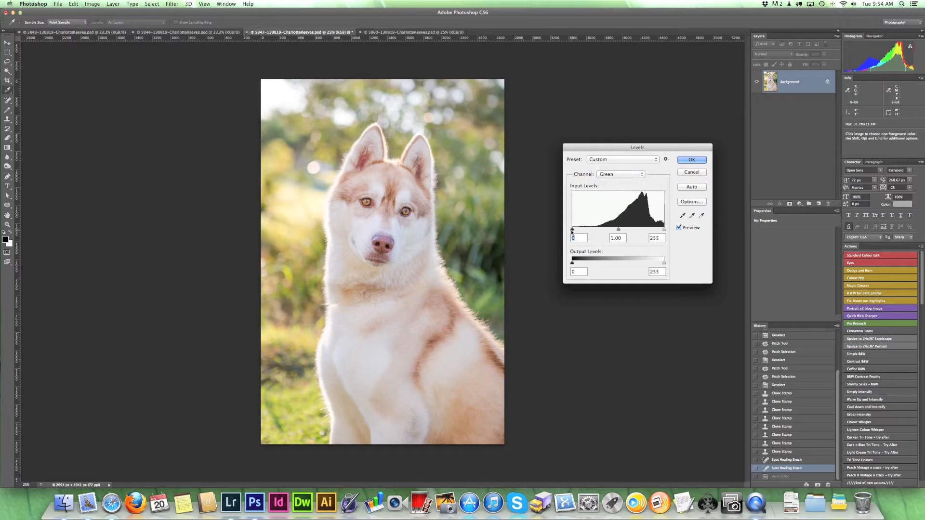
left_click(573, 230)
left_click_drag(573, 232, 572, 232)
Step: Check the Blue channel's histogram, compare the photo with the preview off and on, and apply the Levels adjustment
left_click(613, 174)
left_click(610, 182)
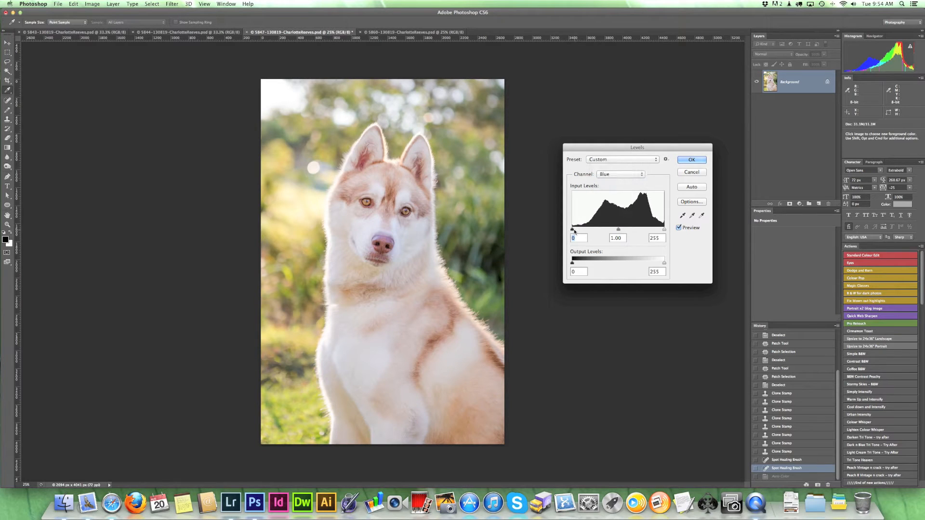
left_click(679, 228)
left_click(679, 228)
left_click(699, 162)
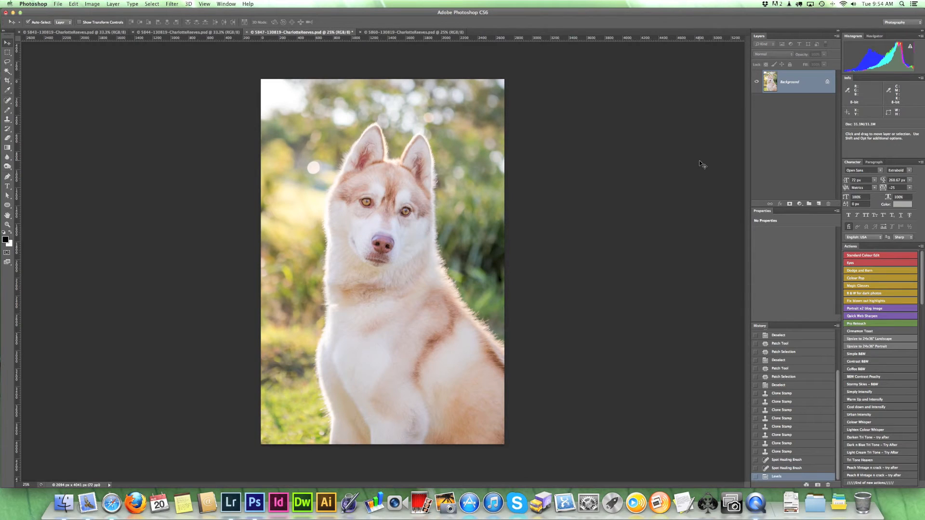
Step: Apply a slight midtone Color Balance correction along the magenta–green and yellow–blue ranges, comparing it against the unadjusted photo
key("super+b")
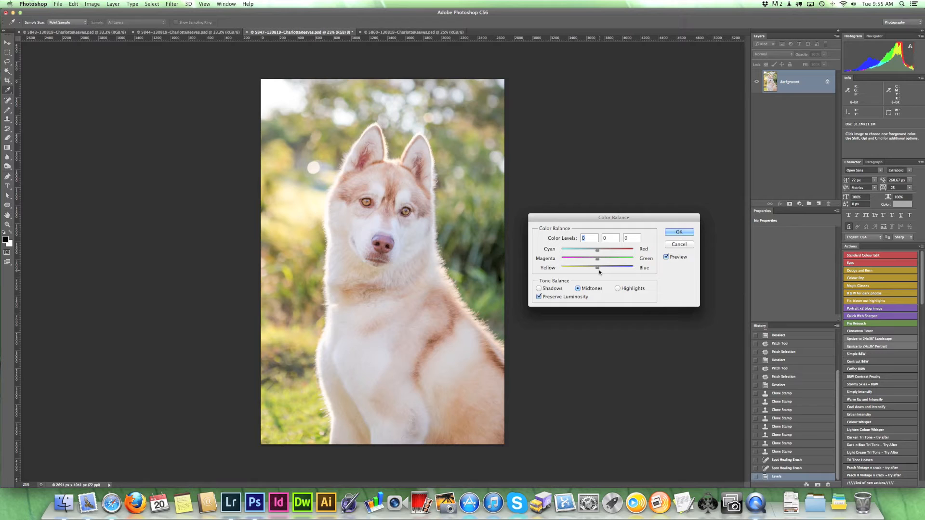
mouse_move(598, 258)
left_mouse_down()
mouse_move(596, 251)
mouse_move(598, 270)
left_mouse_up()
left_click(667, 258)
left_click(666, 258)
left_click_drag(596, 261, 595, 261)
left_click_drag(596, 262, 598, 259)
left_click(679, 233)
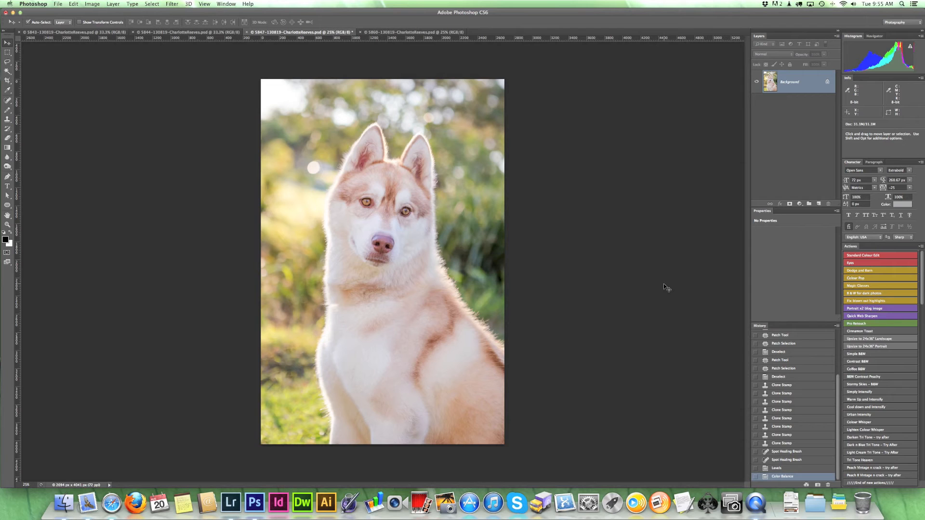
Step: Run the Standard Colour Edit action and compare the photo with the resulting layer group hidden and shown
left_click(883, 255)
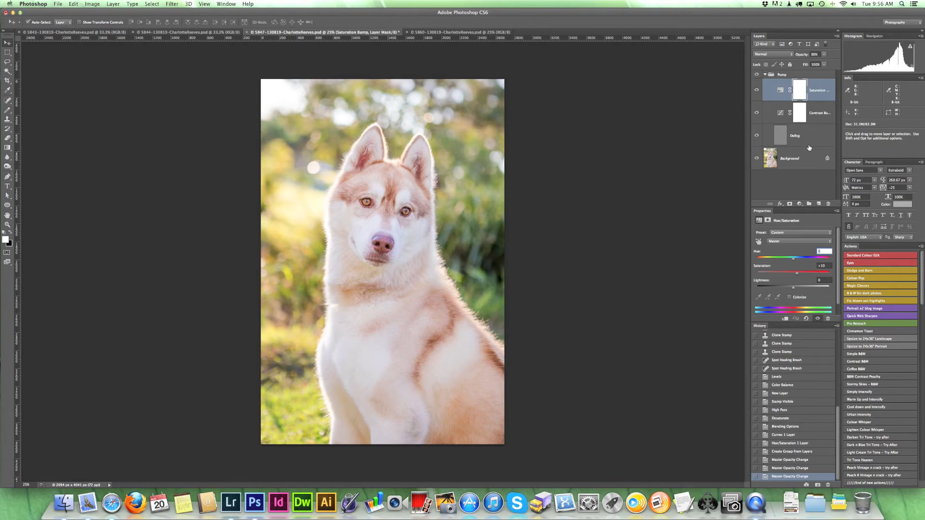
left_click(776, 136)
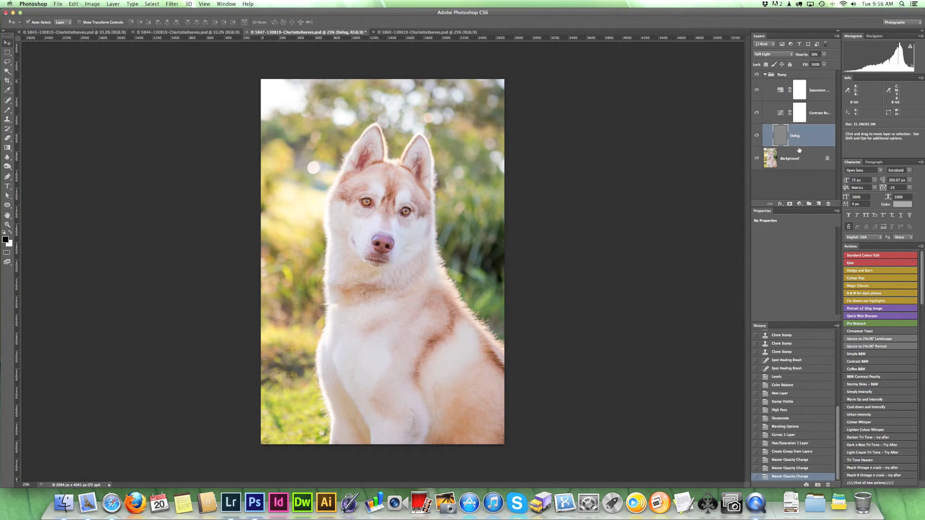
left_click(757, 75)
left_click(757, 75)
Step: Set the Contrast Bump layer's opacity to 90%
left_click(802, 91)
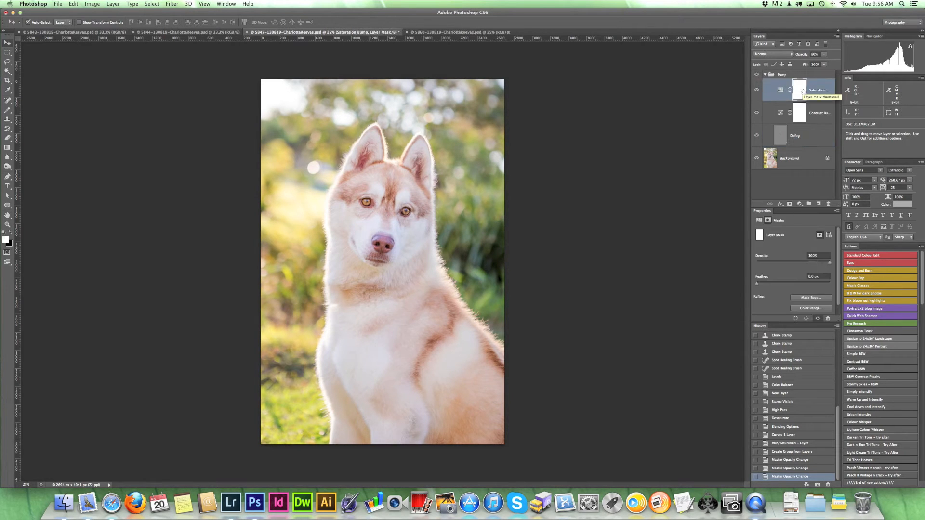
left_click(795, 121)
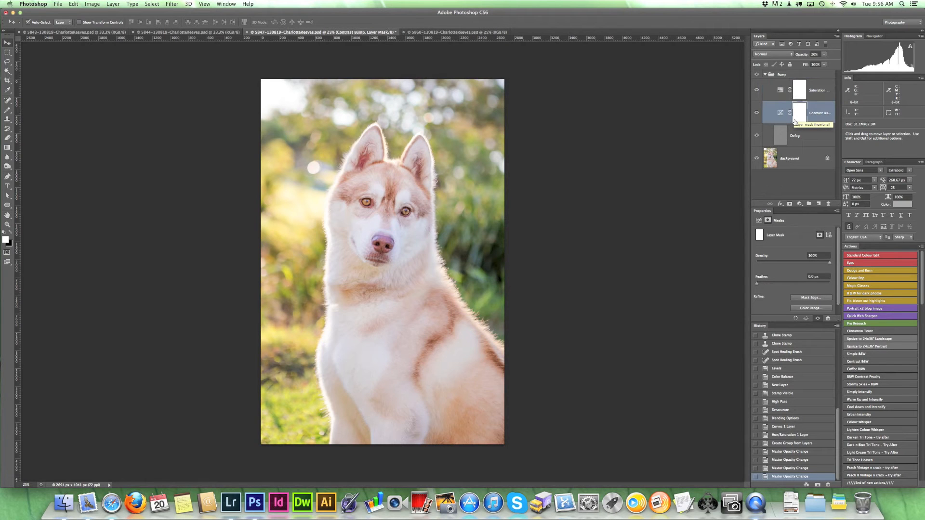
key("9")
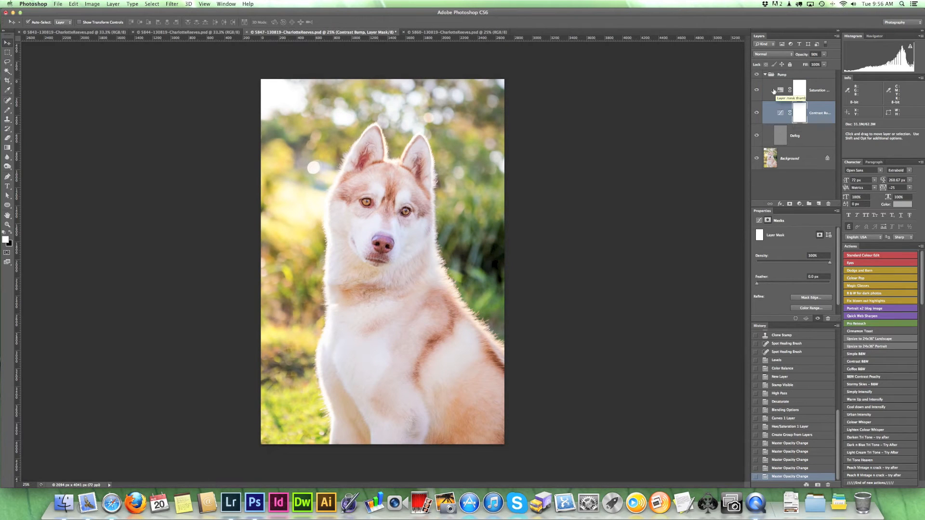
Step: Compare the photo repeatedly with the colour edit group hidden and shown, and review its saturation and contrast layers
left_click(756, 75)
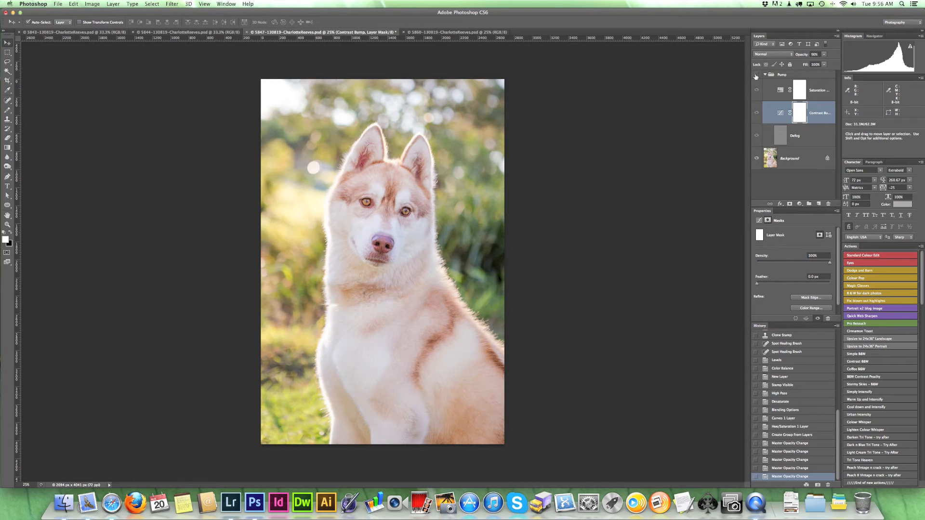
left_click(755, 75)
left_click(755, 74)
left_click(756, 75)
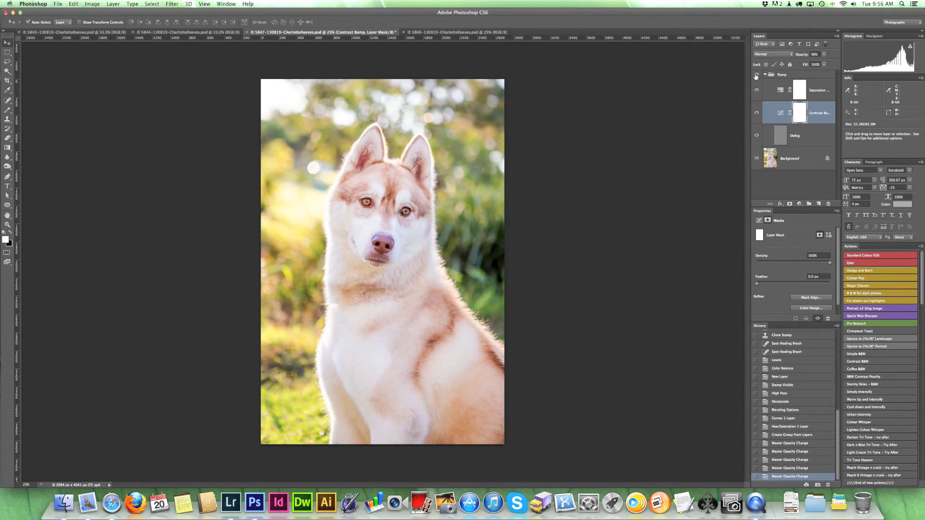
left_click(756, 75)
left_click(756, 74)
left_click(755, 74)
left_click(756, 75)
left_click(799, 90)
left_click(799, 115)
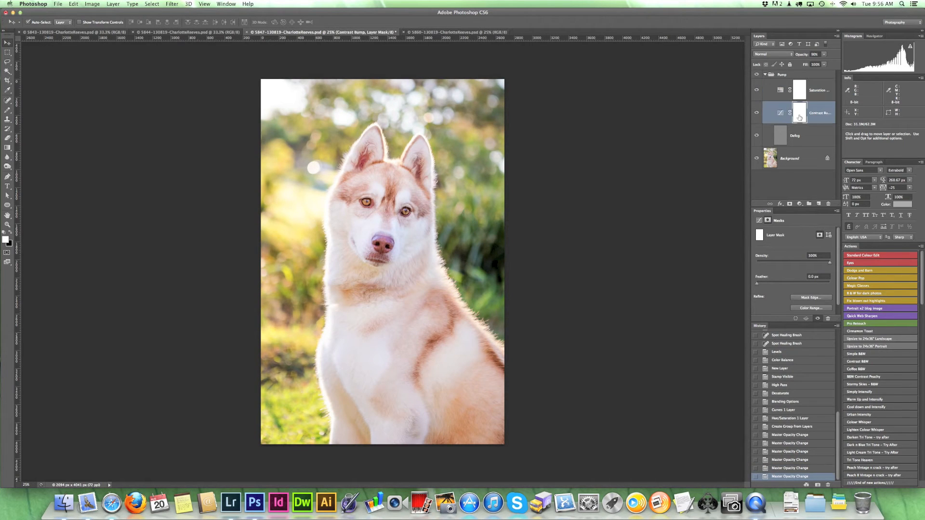
Step: Try the Defog layer at 100% opacity while viewing the dog's face up close
left_click(779, 137)
left_click(379, 179, "super")
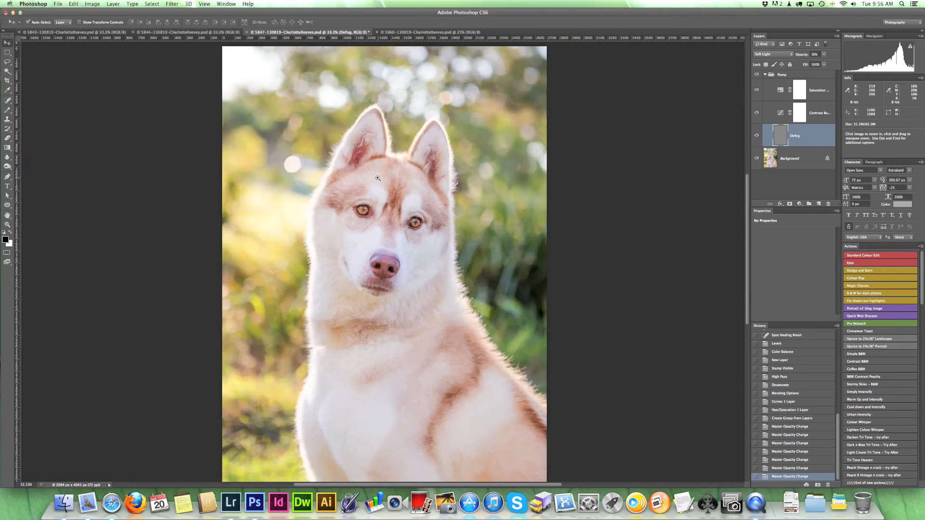
left_click(379, 185, "super")
left_click(387, 207, "super")
scroll(415, 260, "down", 3)
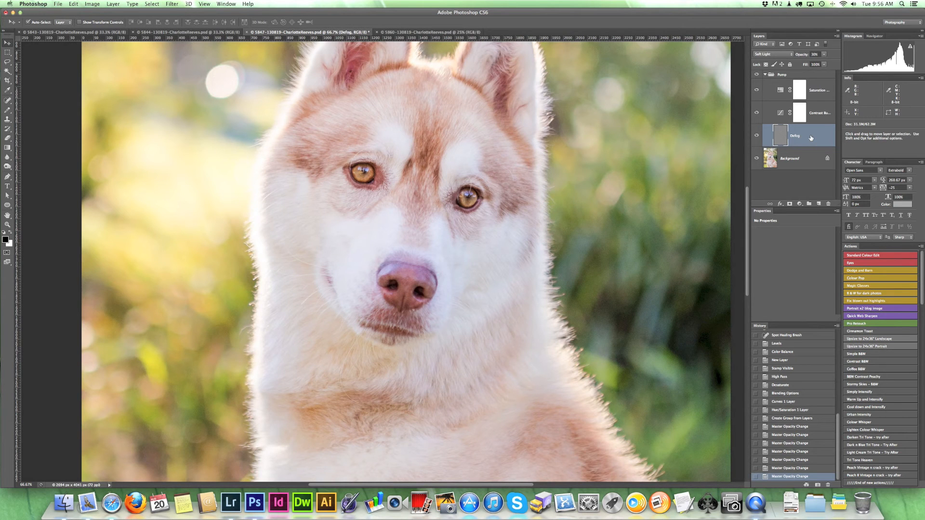
left_click_drag(823, 54, 849, 61)
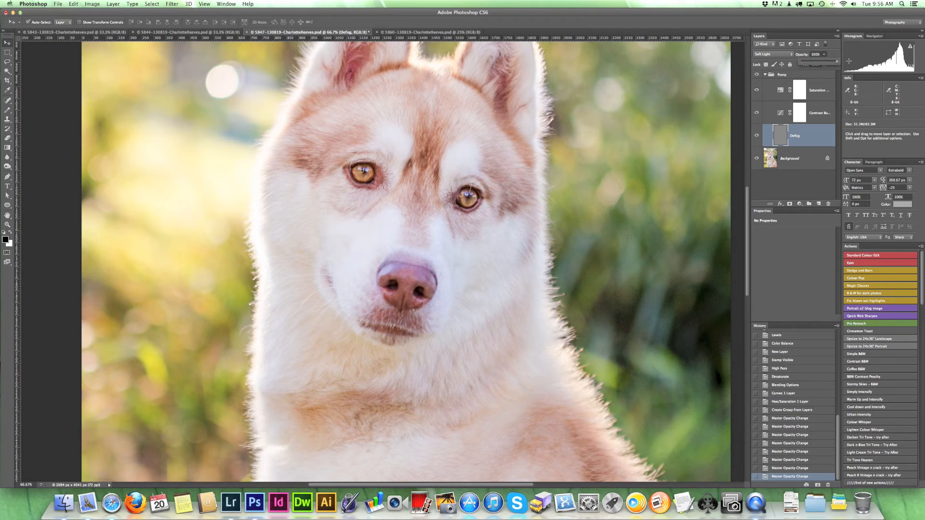
Step: Compare the dog's face with the Defog layer hidden and shown, and set that layer's opacity back to 30%
left_click(756, 136)
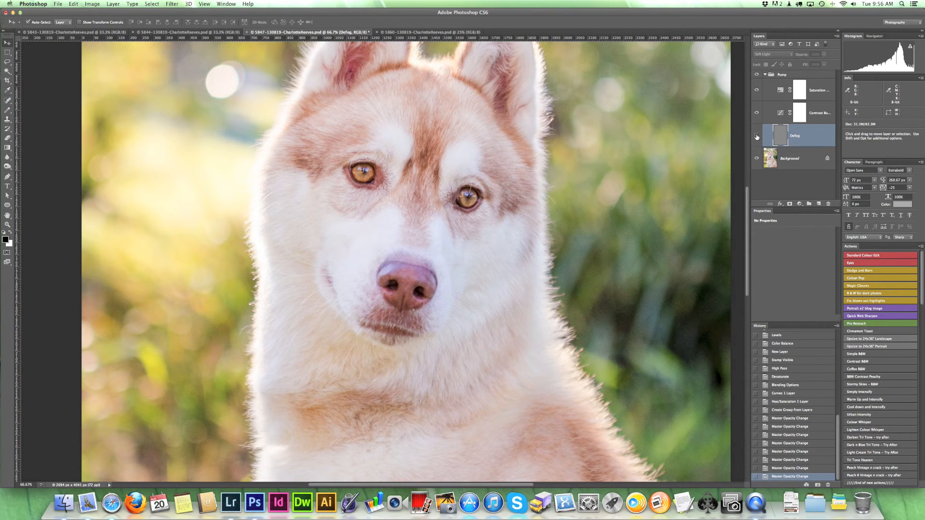
left_click(757, 137)
left_click(756, 137)
left_click(757, 136)
key("3")
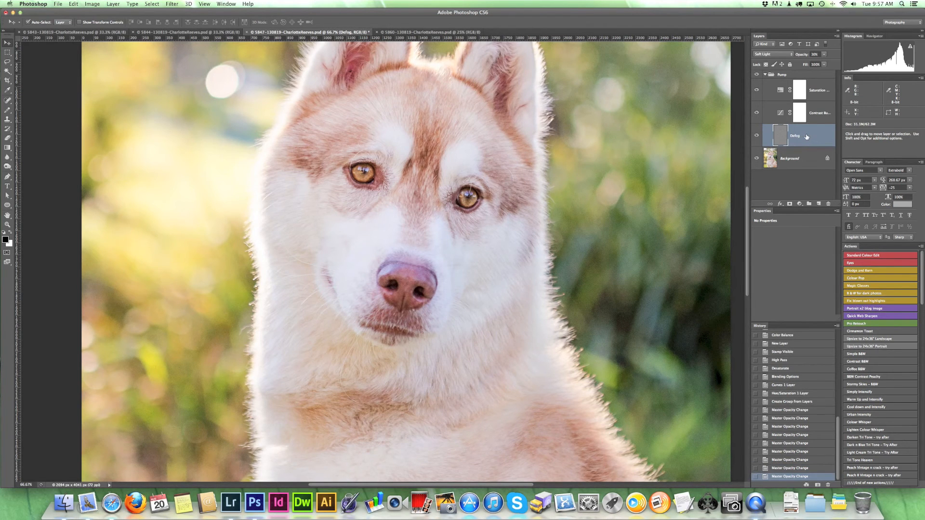
Step: Compare the dog's face with the whole colour edit group hidden and shown, and return to a wider view
left_click(757, 75)
left_click(757, 75)
left_click(427, 247, "alt")
left_click(426, 247, "alt")
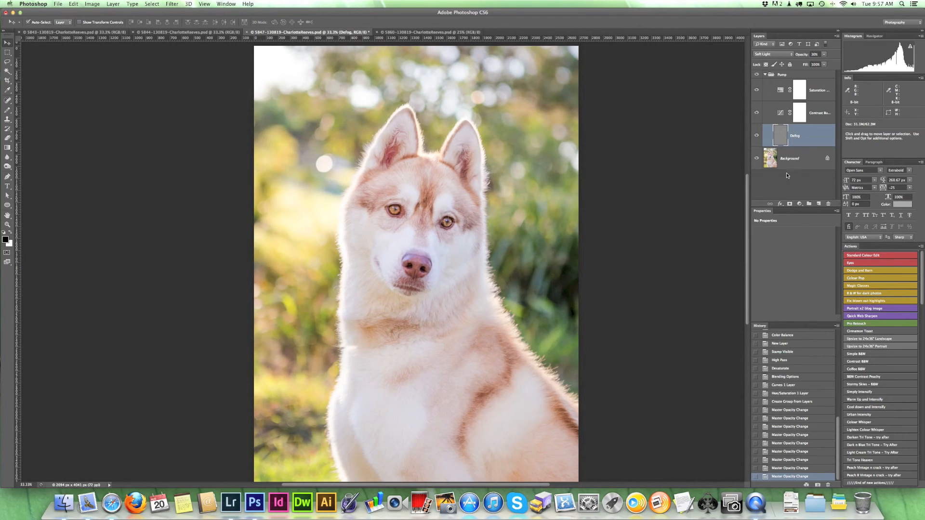
Step: Darken the Background layer with a large Burn tool brush over the foliage behind the dog and the grass beside its legs
left_click(800, 160)
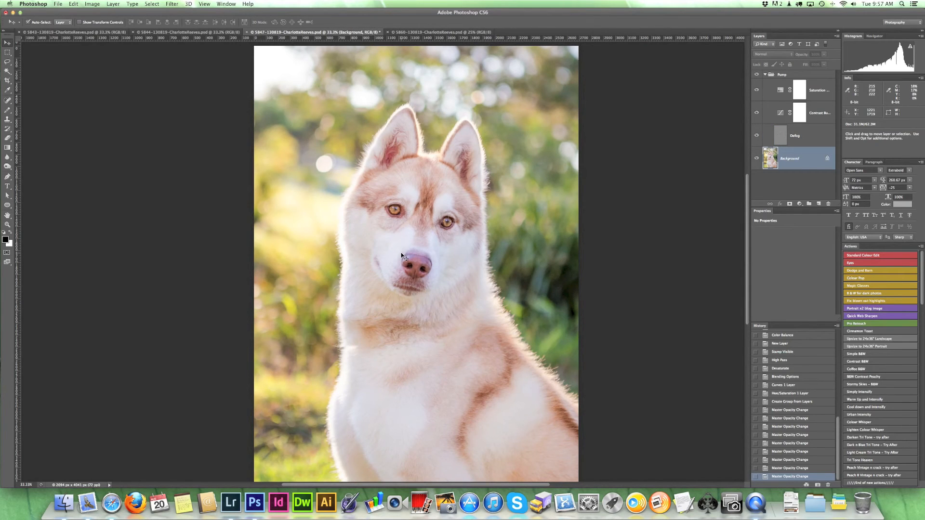
left_click(7, 166)
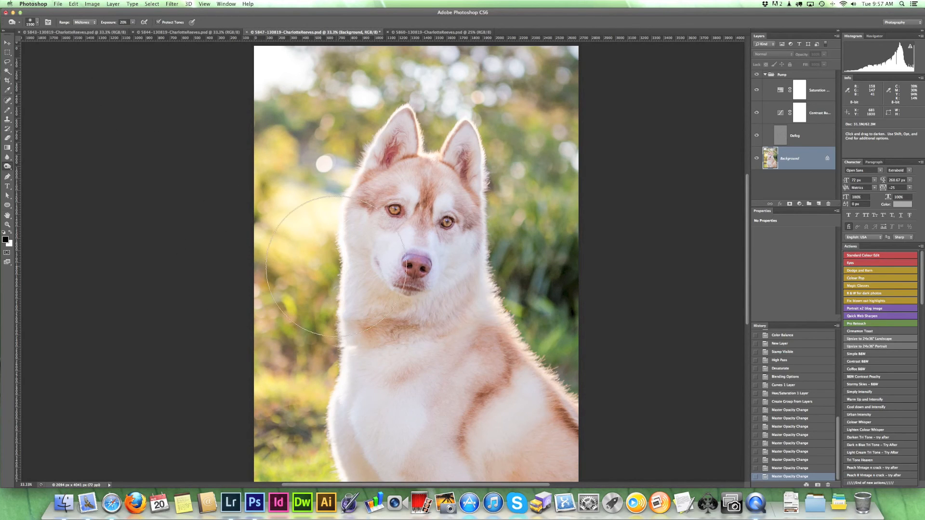
left_click(390, 259, "alt")
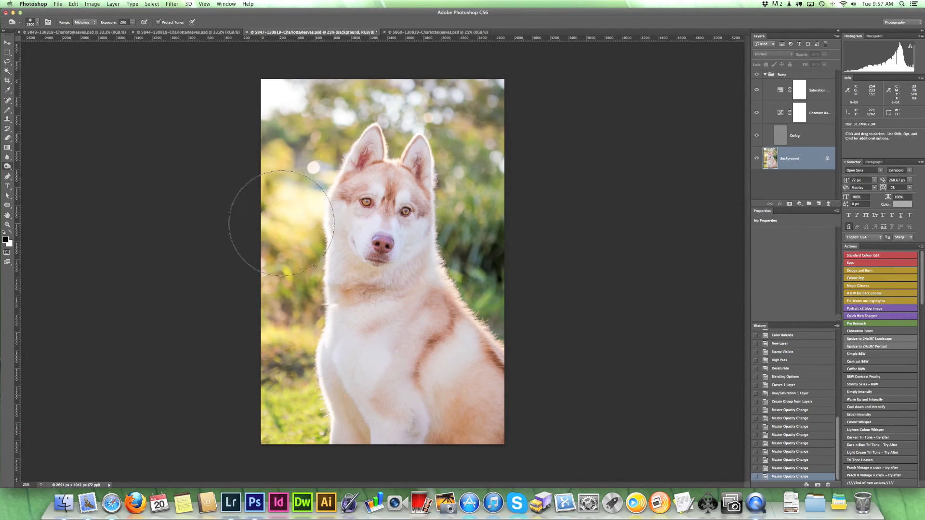
left_click_drag(448, 91, 511, 207)
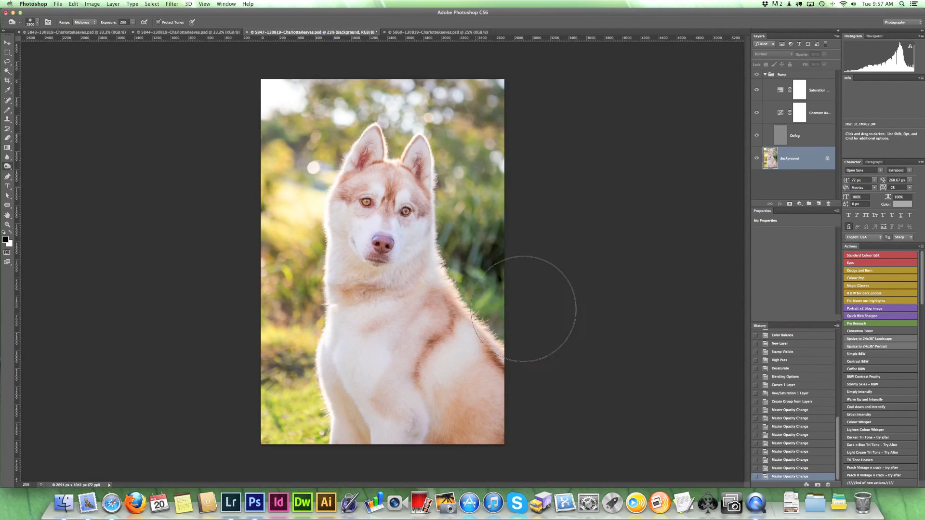
left_click_drag(260, 430, 284, 419)
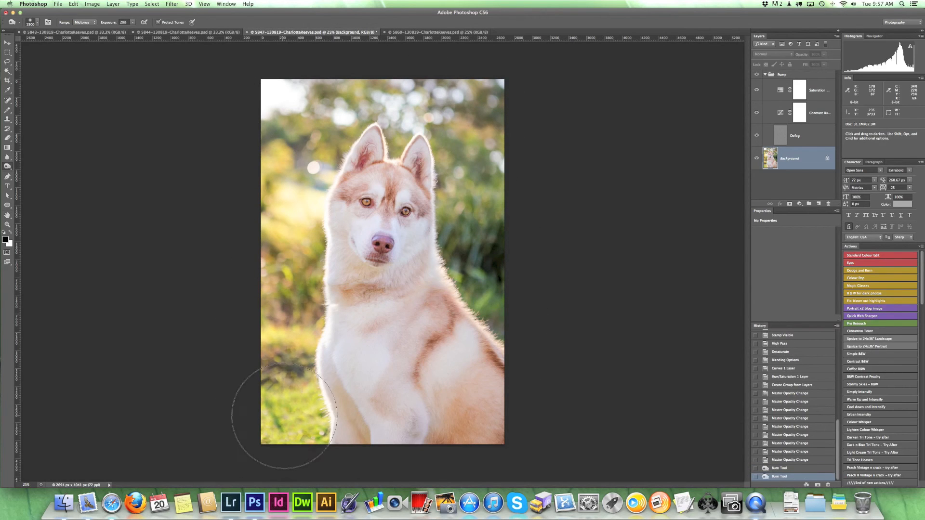
Step: Compare the photo before and after the burn strokes in the history, keep the burned version, and flatten the image
left_click(794, 460)
left_click(794, 477)
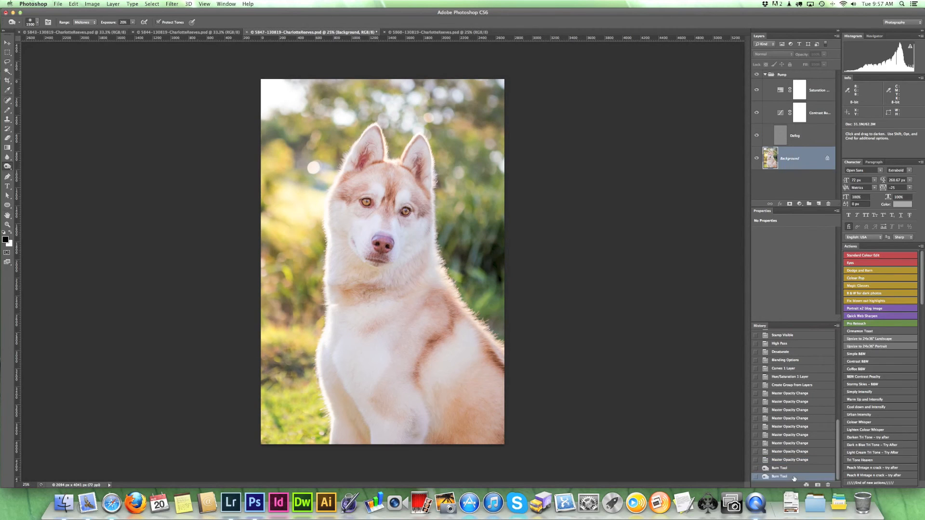
left_click(792, 461)
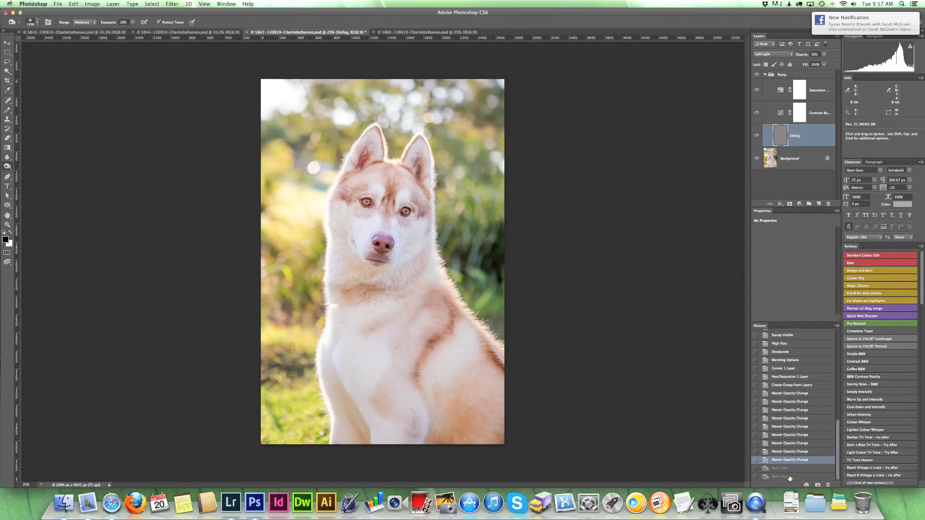
left_click(789, 477)
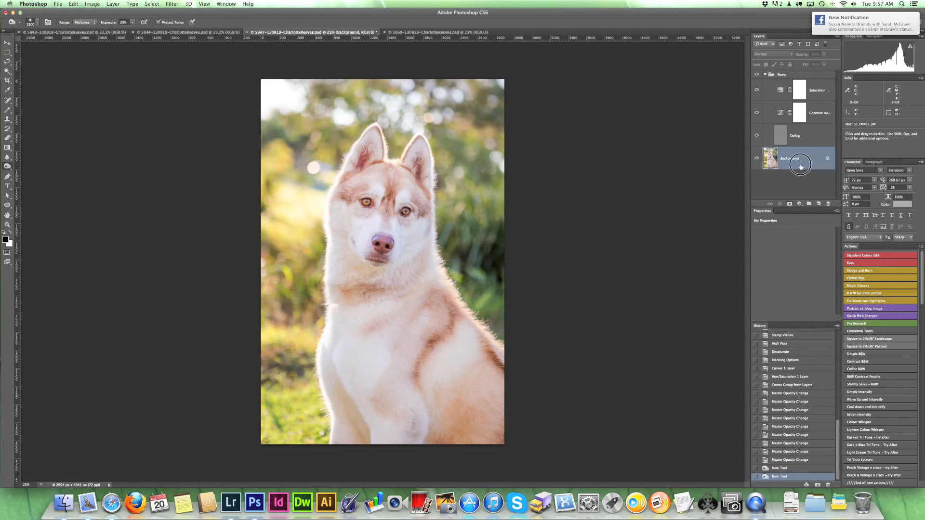
key("super+shift+f")
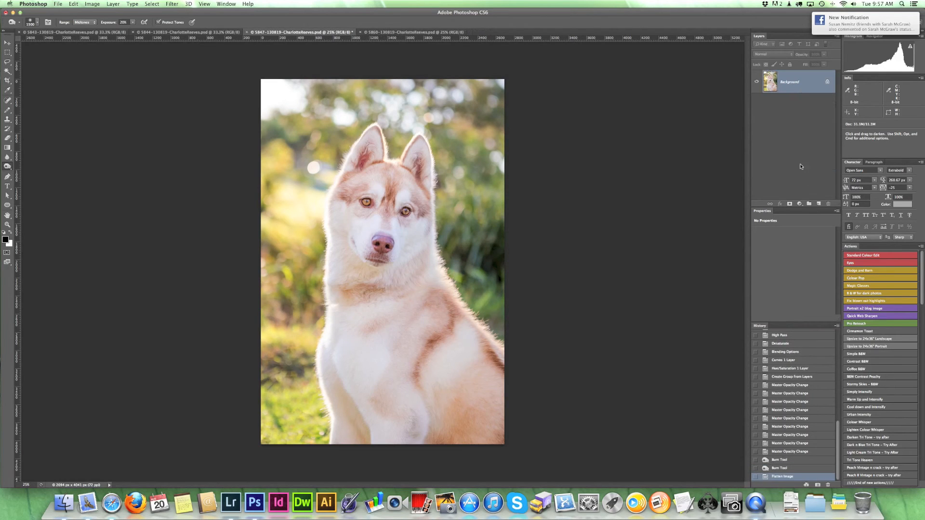
Step: Zoom in on the dog's eyes and run the Eyes action
left_click(7, 43)
key("z")
left_click(369, 205)
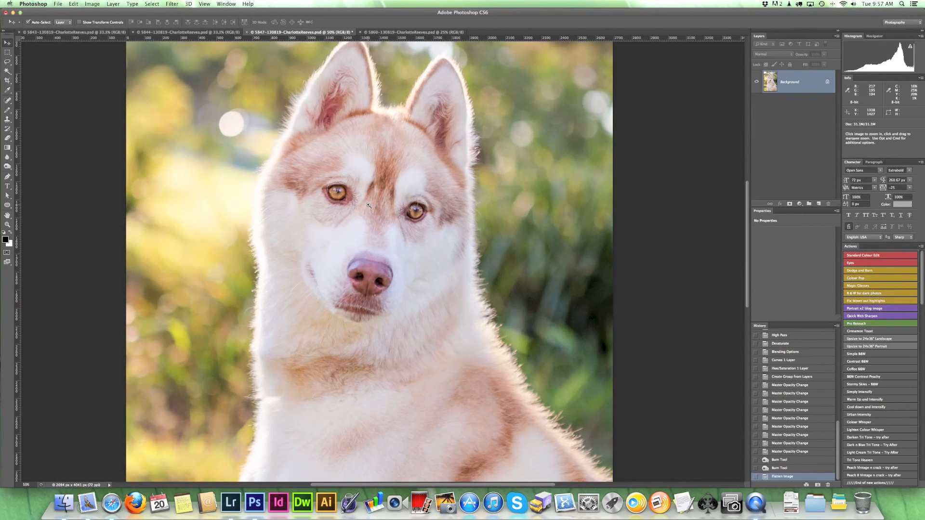
left_click(369, 206)
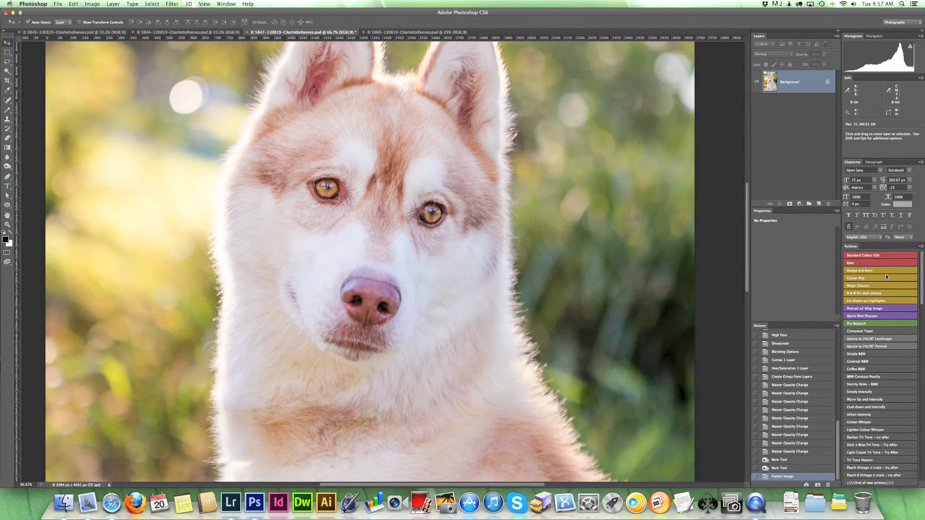
left_click(863, 262)
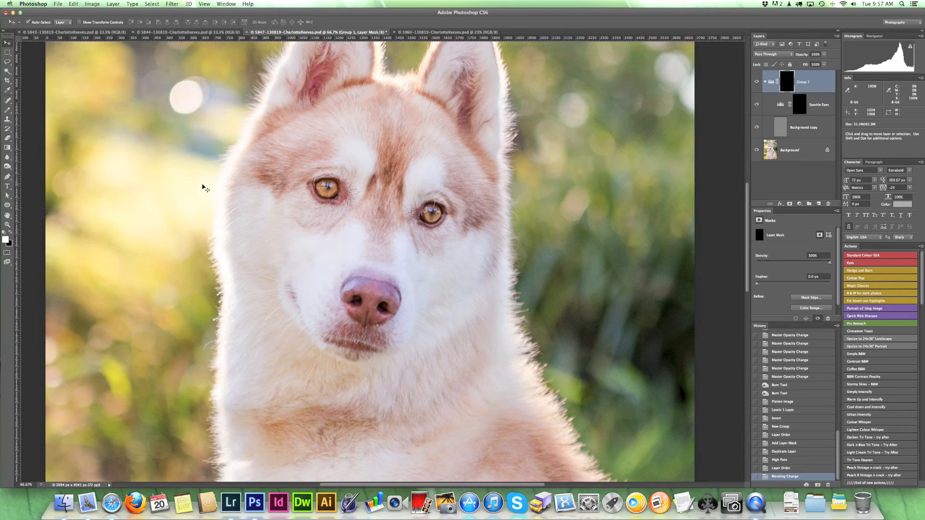
Step: Reveal the eye enhancement by painting white over both of the dog's eyes on the Group 1 mask with a small Brush
left_click(8, 112)
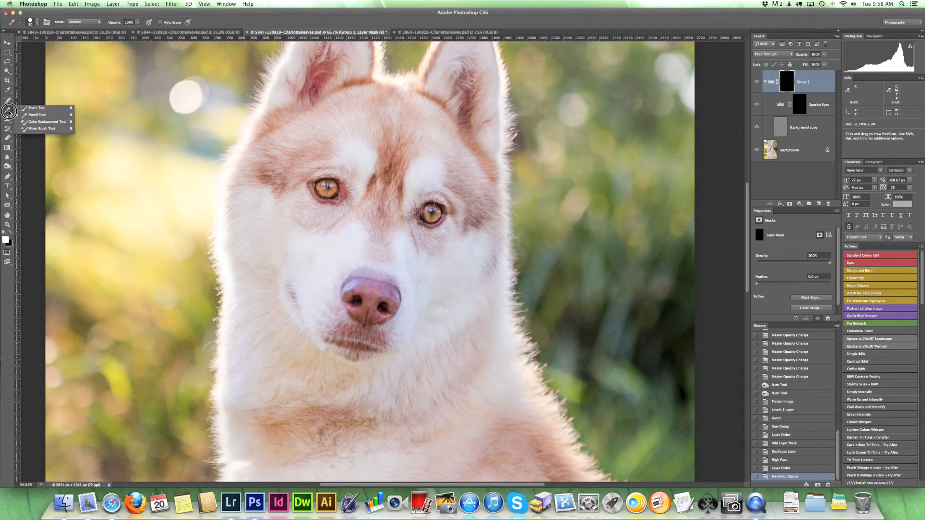
left_click(37, 108)
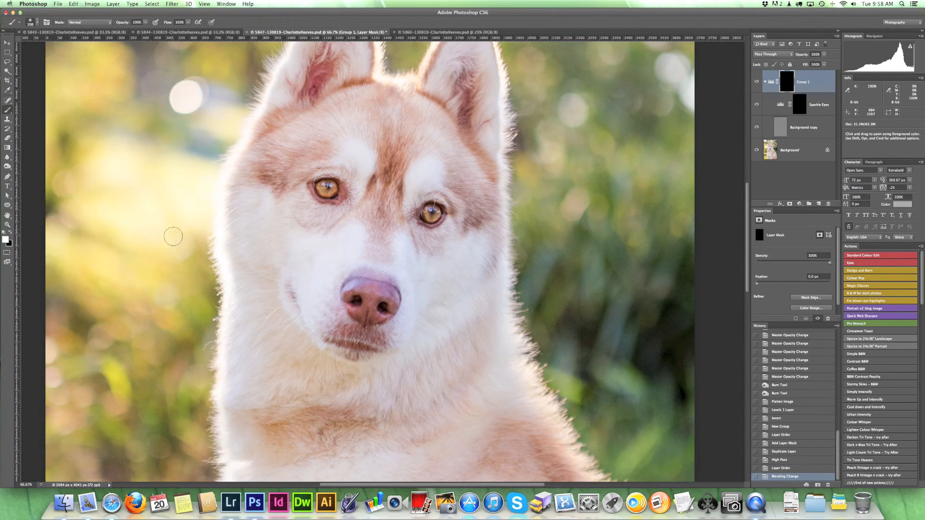
key("bracketleft")
key("bracketleft")
key("bracketleft")
key("bracketleft")
left_click_drag(325, 185, 332, 190)
mouse_move(428, 213)
left_mouse_down()
mouse_move(436, 216)
mouse_move(428, 214)
left_mouse_up()
Step: Compare the dog's eyes with Group 1 hidden and shown, leaving the group visible
left_click(756, 83)
left_click(756, 82)
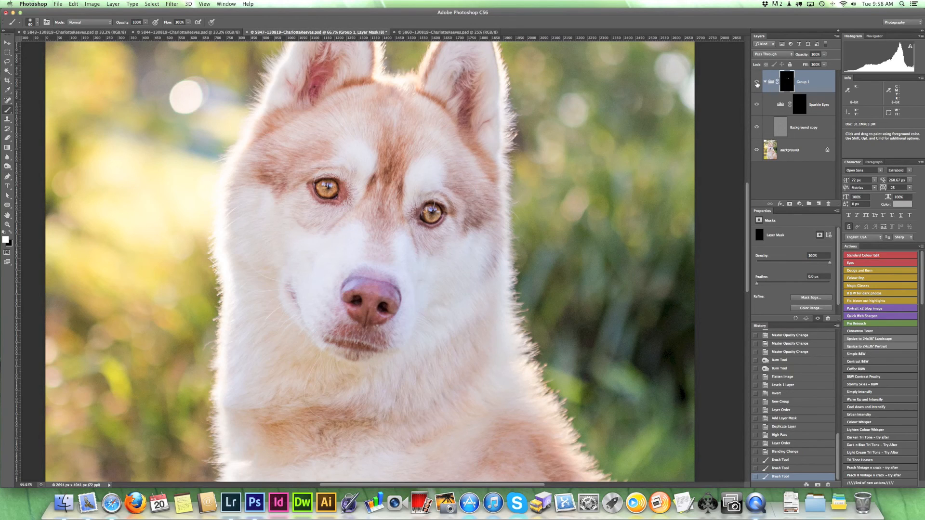
left_click(757, 82)
left_click(756, 83)
left_click(756, 82)
left_click(756, 83)
Step: Flatten the eye enhancement group into the Background layer and save the file
left_click(7, 44)
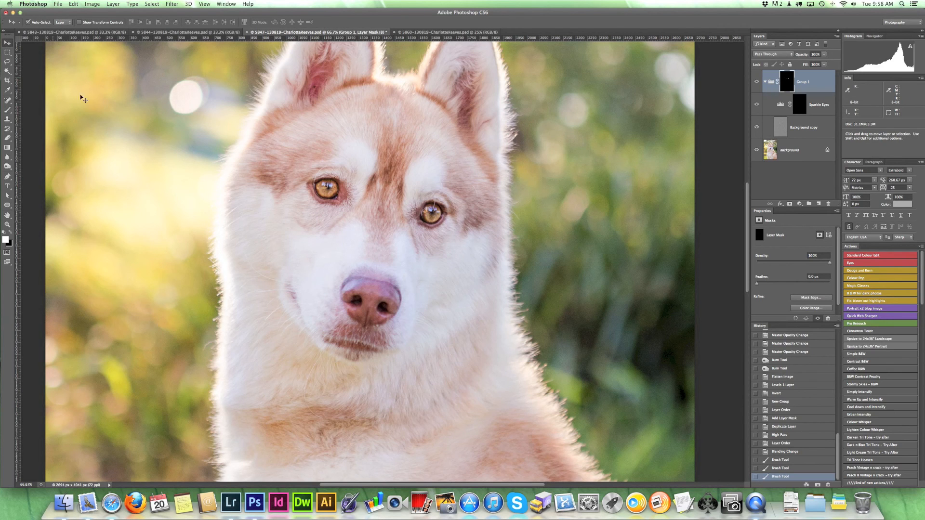
left_click(287, 204, "alt")
left_click(287, 204, "alt")
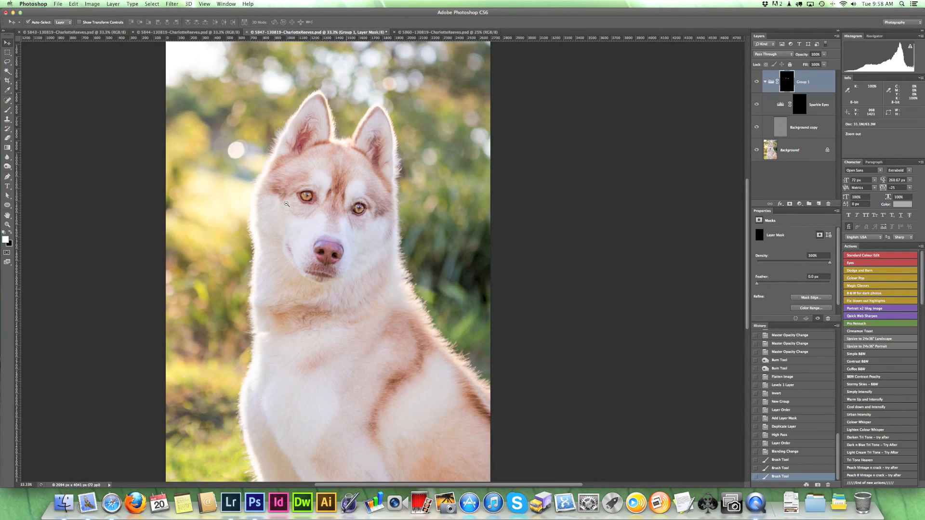
left_click(287, 204, "alt")
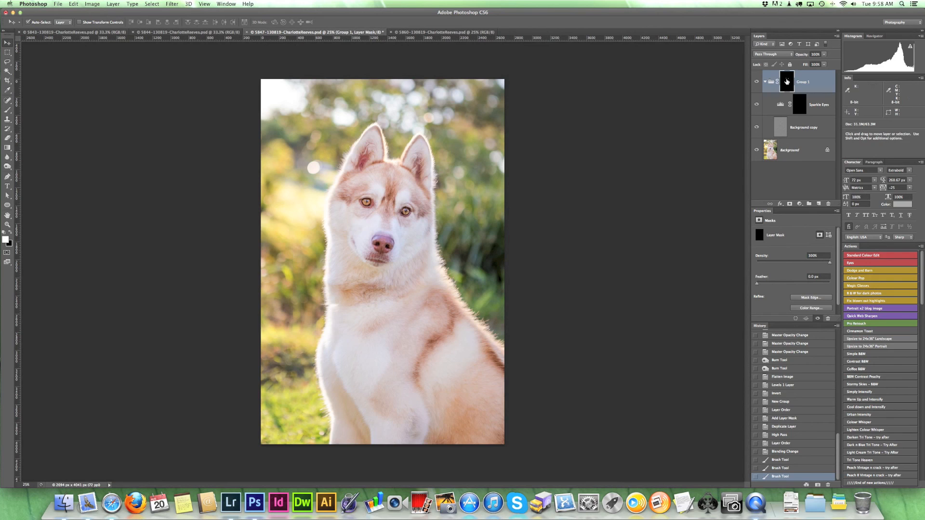
key("super+shift+e")
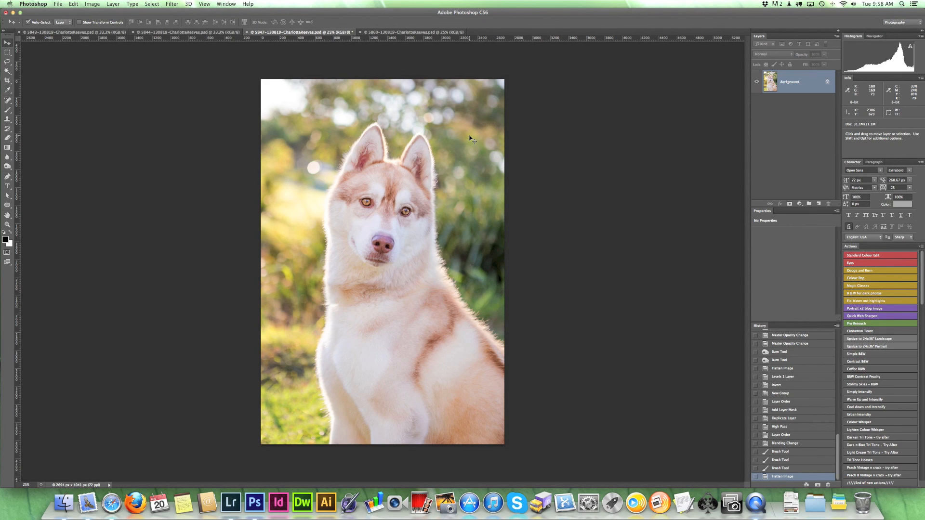
key("super+s")
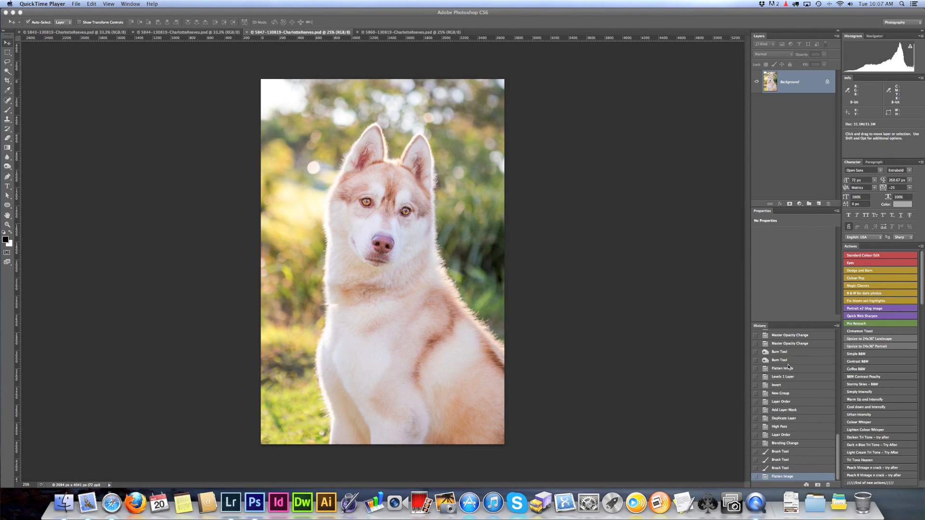
Step: Compare the original opened photo with the finished retouch in the history, ending on the final flattened state
left_click(839, 437)
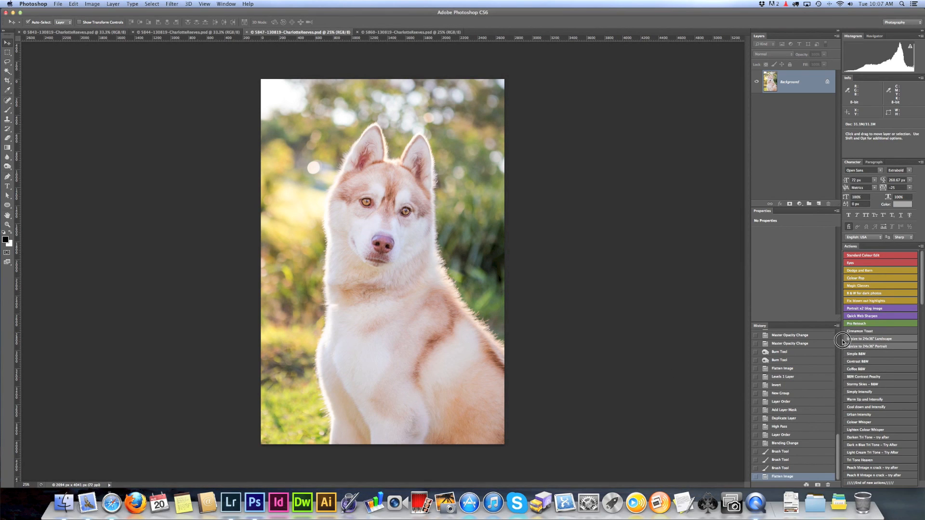
left_click_drag(838, 443, 839, 326)
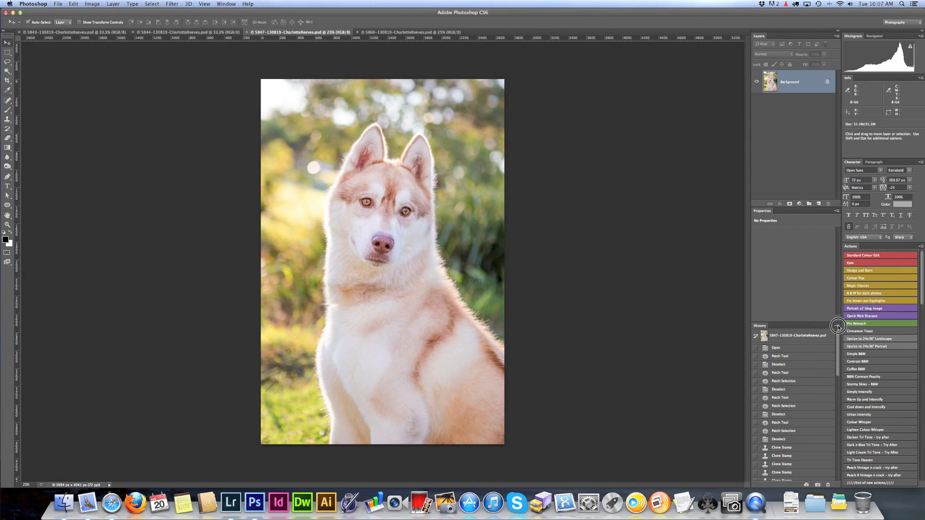
left_click(808, 339)
mouse_move(837, 339)
left_mouse_down()
mouse_move(829, 463)
mouse_move(838, 337)
left_mouse_up()
left_click(813, 477)
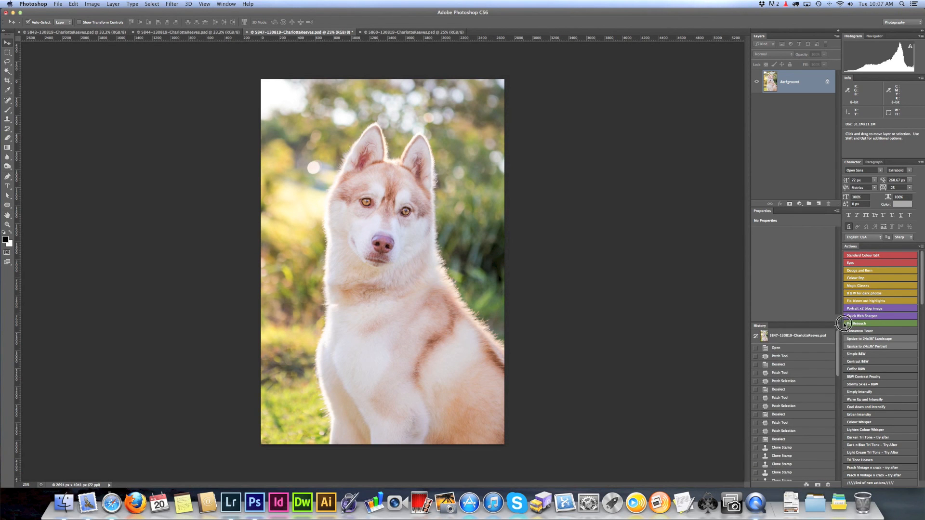
left_click(803, 336)
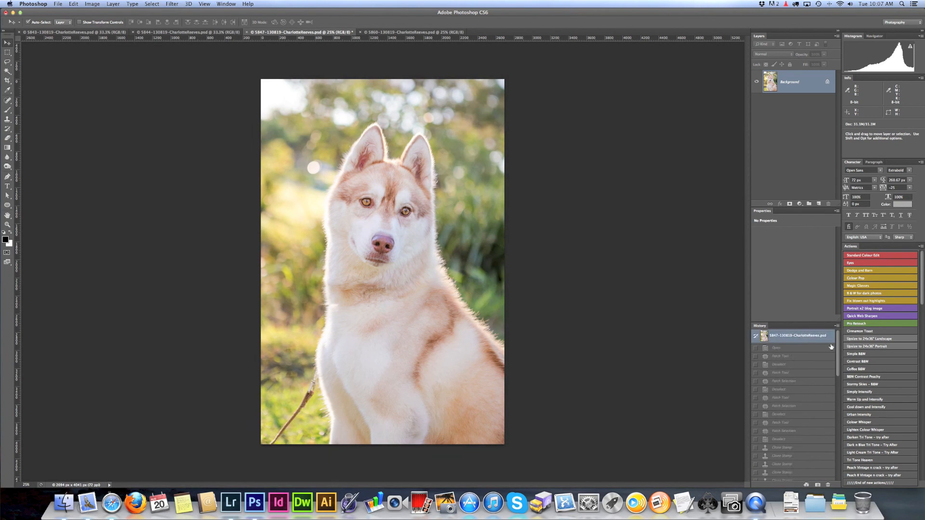
left_click_drag(837, 336, 838, 463)
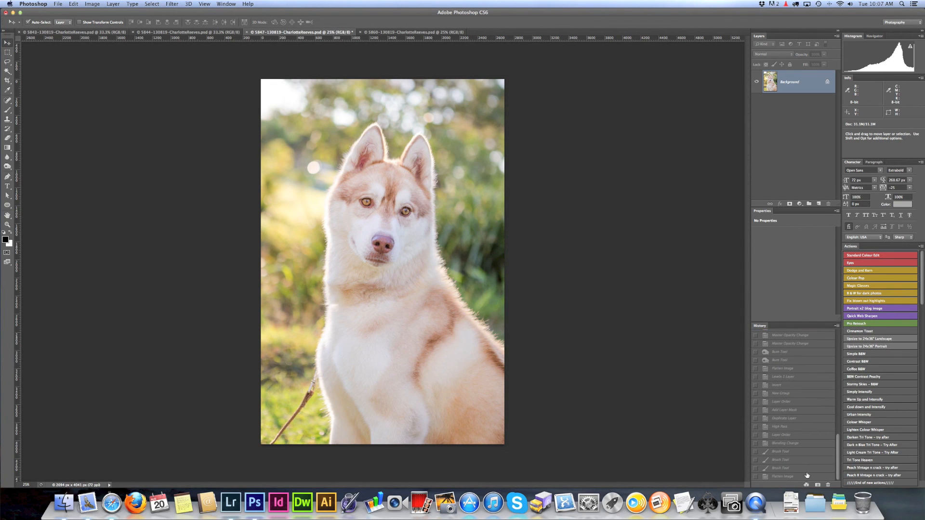
left_click(789, 476)
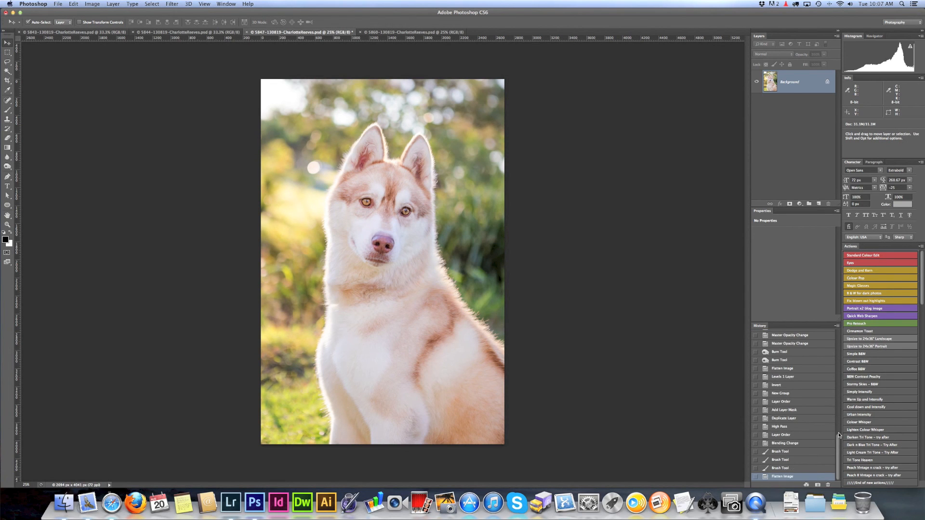
left_click_drag(837, 439, 838, 462)
left_click(795, 337)
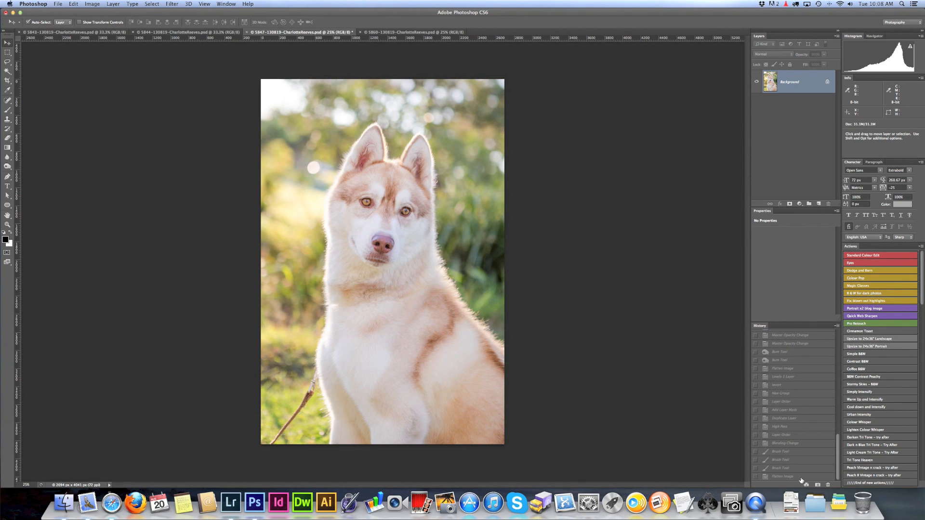
left_click(786, 476)
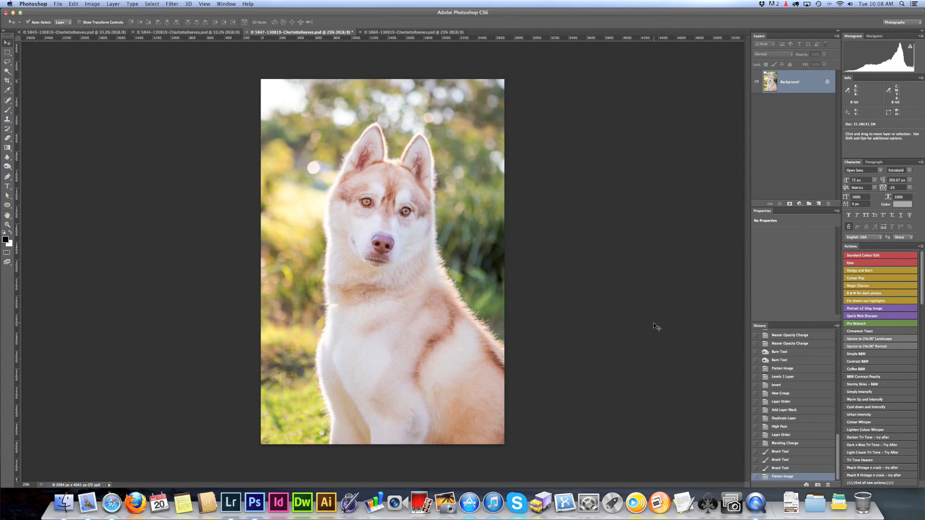